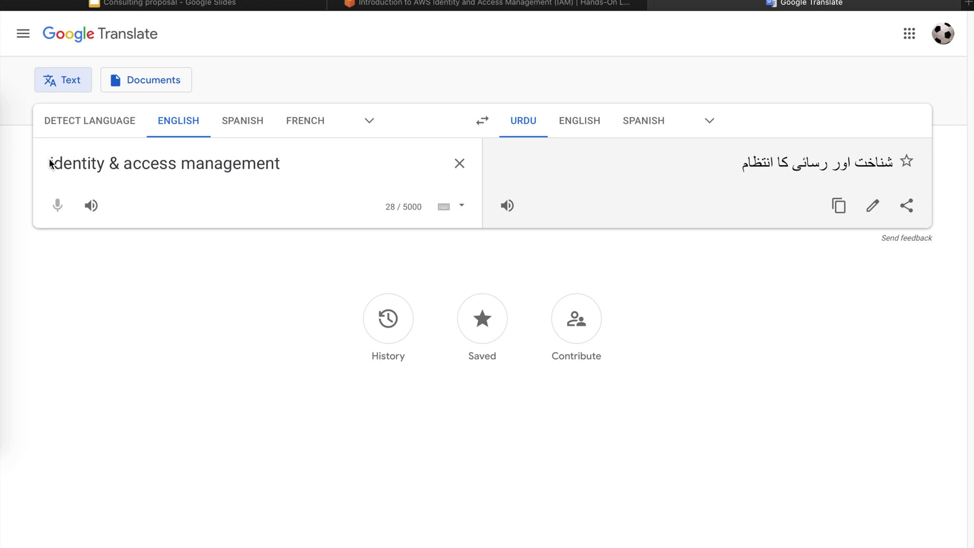
- Switch to the AWS IAM lab page, dismiss its lab-ready notice and launch the lab's AWS console
{"action": "left_click", "coordinate": [413, 4]}
{"action": "left_click_drag", "start_coordinate": [788, 224], "coordinate": [722, 227]}
{"action": "left_click", "coordinate": [855, 233]}
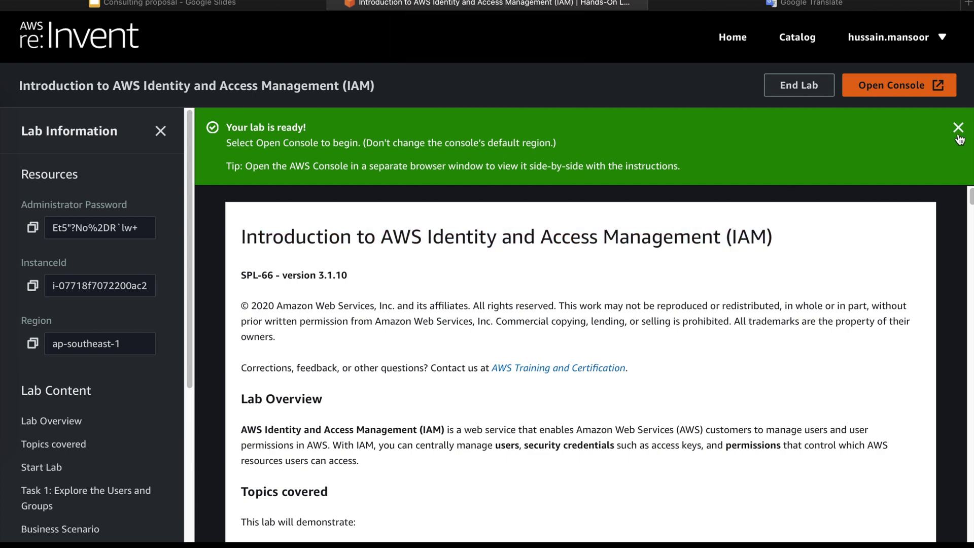
{"action": "left_click", "coordinate": [959, 127]}
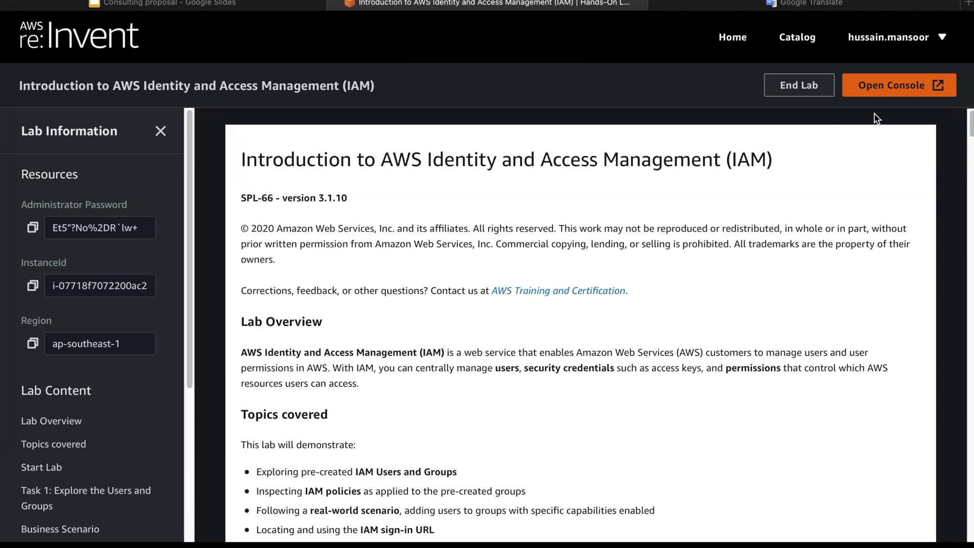
{"action": "left_click", "coordinate": [900, 91]}
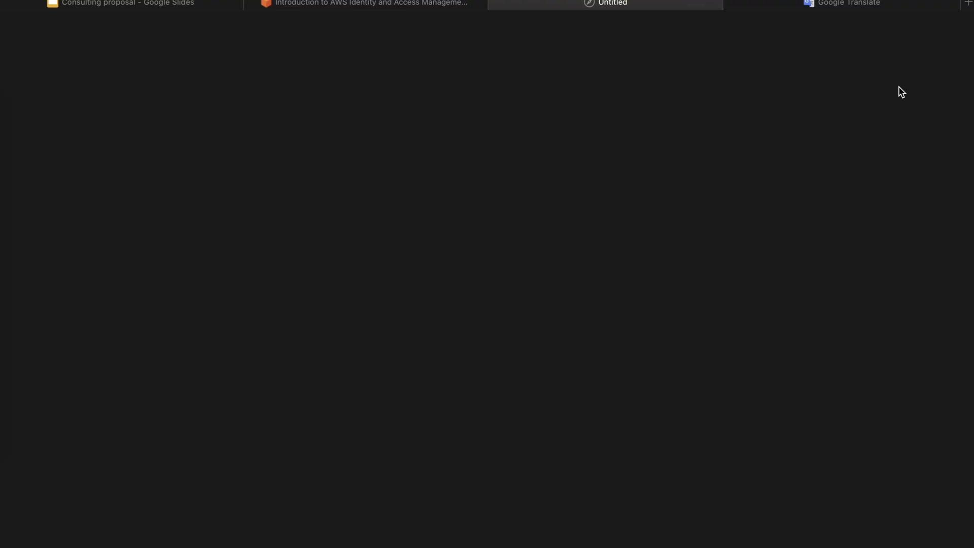
- Return to the lab guide and read through the list of topics covered, including the IAM sign-in URL and policy experiments
{"action": "left_click", "coordinate": [401, 5]}
{"action": "scroll", "coordinate": [522, 325], "scroll_direction": "down", "scroll_amount": 5}
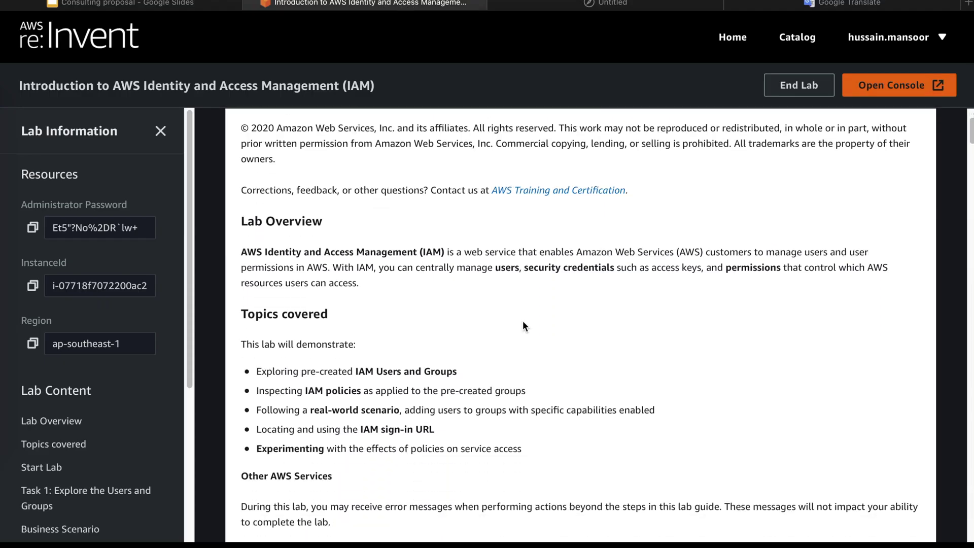
{"action": "left_click_drag", "start_coordinate": [233, 187], "coordinate": [342, 200]}
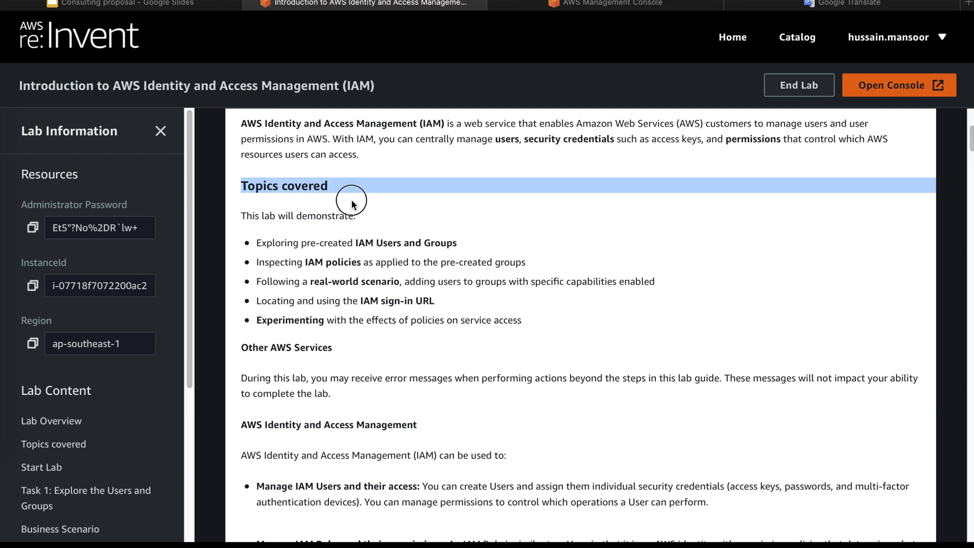
{"action": "left_click_drag", "start_coordinate": [533, 341], "coordinate": [251, 239]}
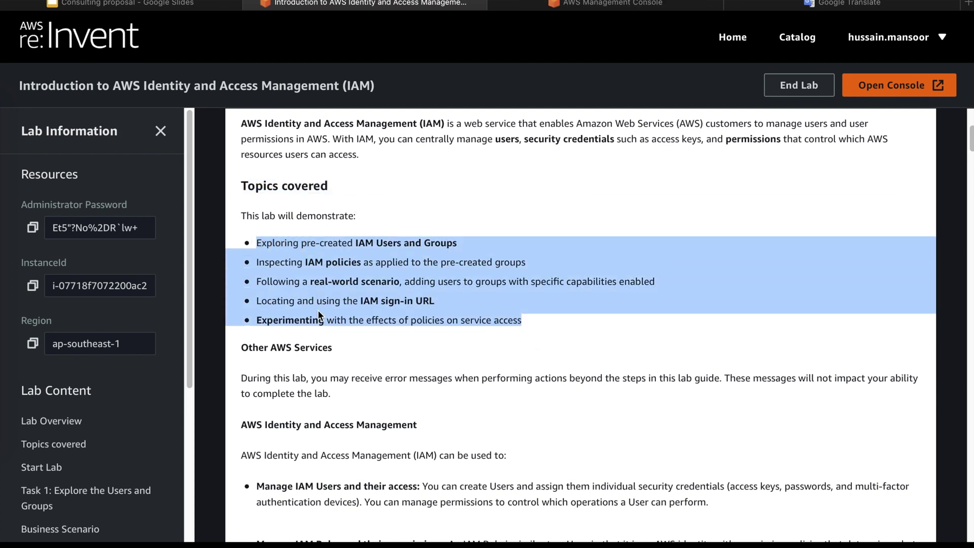
{"action": "scroll", "coordinate": [328, 322], "scroll_direction": "down", "scroll_amount": 1}
{"action": "scroll", "coordinate": [331, 324], "scroll_direction": "down", "scroll_amount": 1}
{"action": "left_click", "coordinate": [446, 325]}
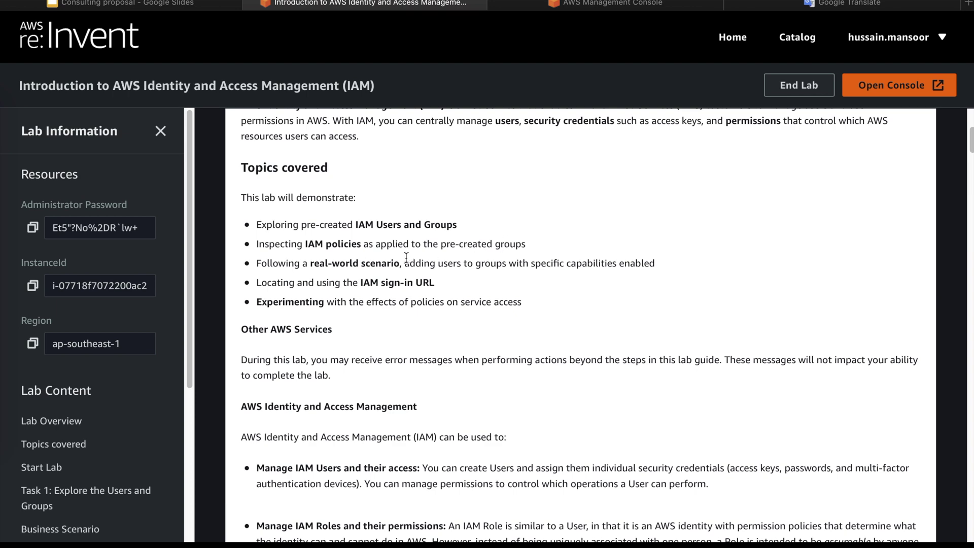
{"action": "triple_click", "coordinate": [352, 274]}
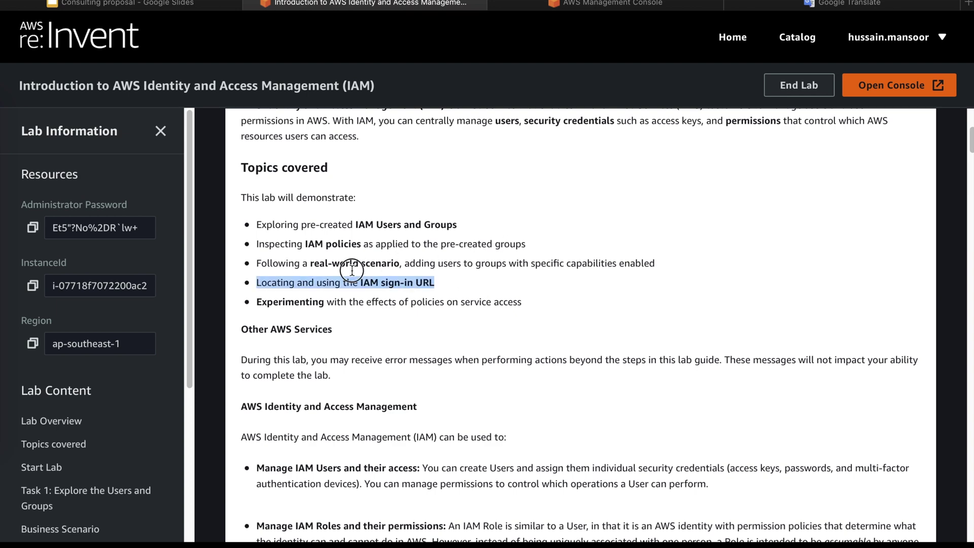
{"action": "left_click_drag", "start_coordinate": [268, 302], "coordinate": [409, 303]}
- Find Task 1: Explore the Users and Groups in the lab guide and read its first instruction
{"action": "scroll", "coordinate": [406, 304], "scroll_direction": "down", "scroll_amount": 2}
{"action": "scroll", "coordinate": [405, 306], "scroll_direction": "down", "scroll_amount": 15}
{"action": "scroll", "coordinate": [405, 307], "scroll_direction": "up", "scroll_amount": 1}
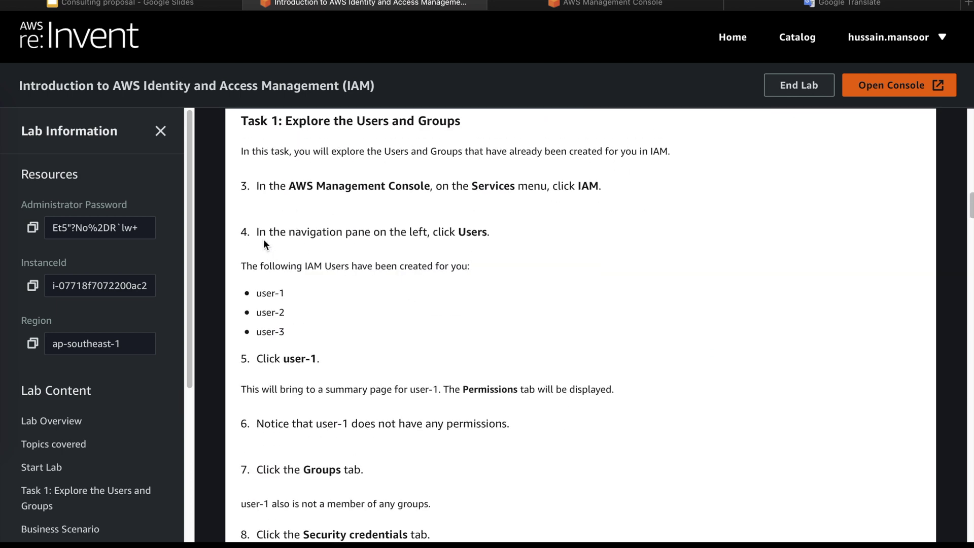
{"action": "left_click_drag", "start_coordinate": [257, 187], "coordinate": [642, 183]}
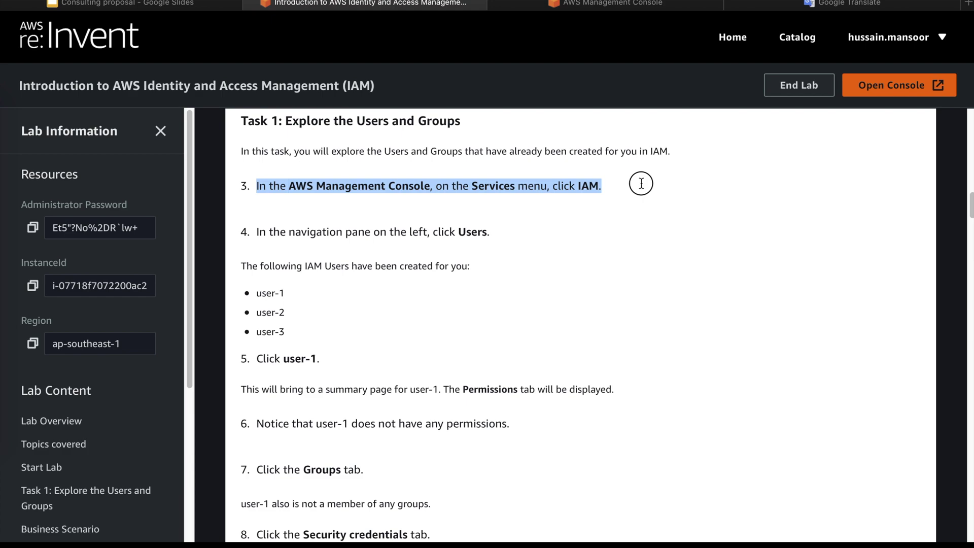
- Switch to the AWS Management Console and open the IAM service by searching for "iam"
{"action": "left_click", "coordinate": [633, 5]}
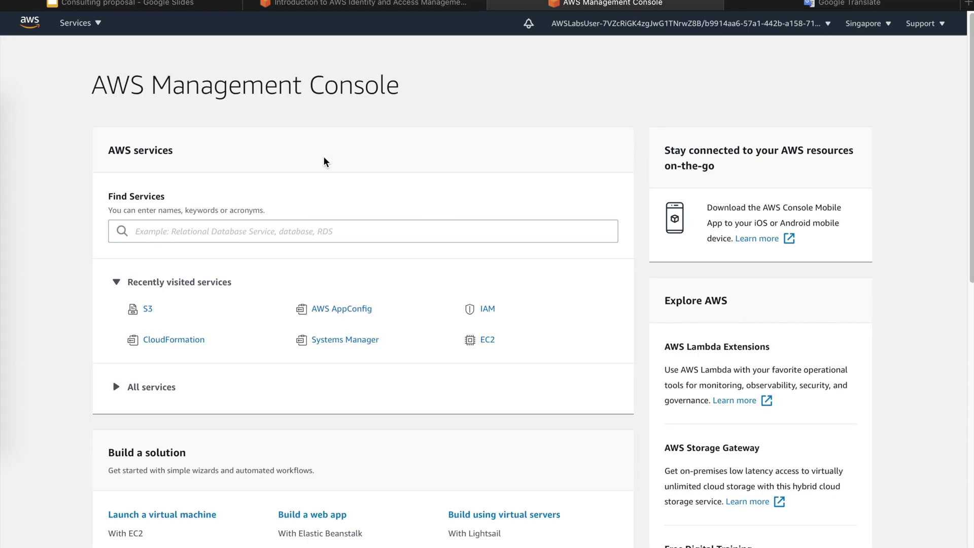
{"action": "left_click", "coordinate": [76, 23]}
{"action": "type", "text": "iam"}
{"action": "key", "text": "Return"}
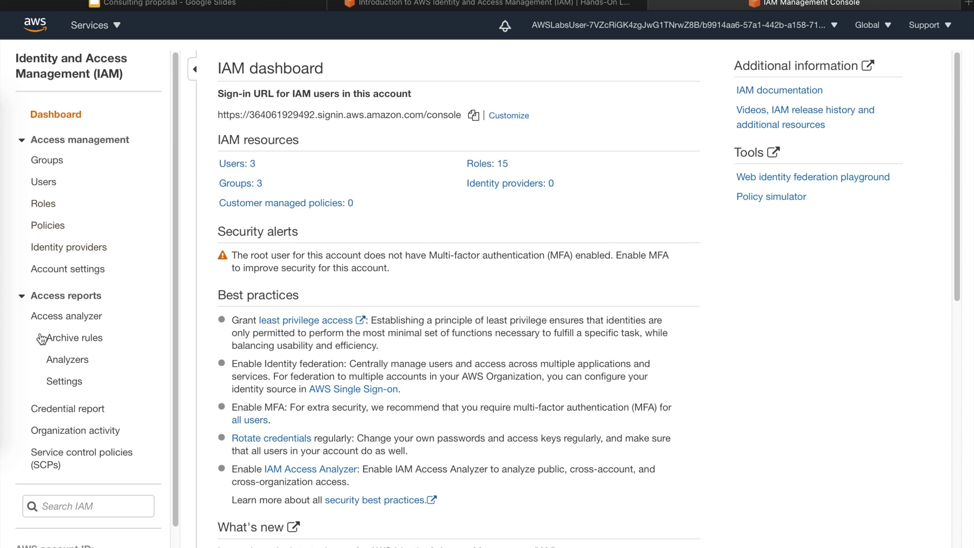
- Open user-1 from the IAM users list and check its group memberships and permissions
{"action": "left_click", "coordinate": [53, 183]}
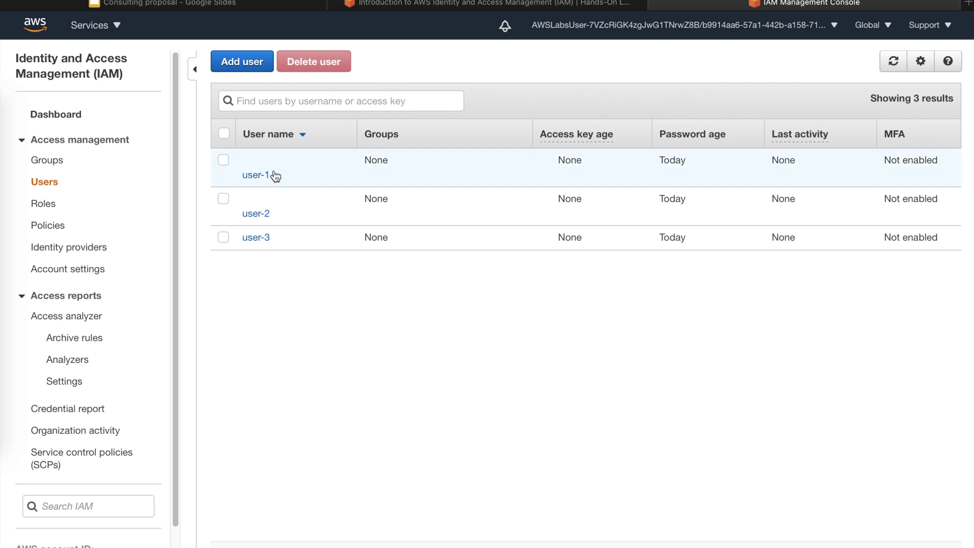
{"action": "left_click", "coordinate": [255, 176]}
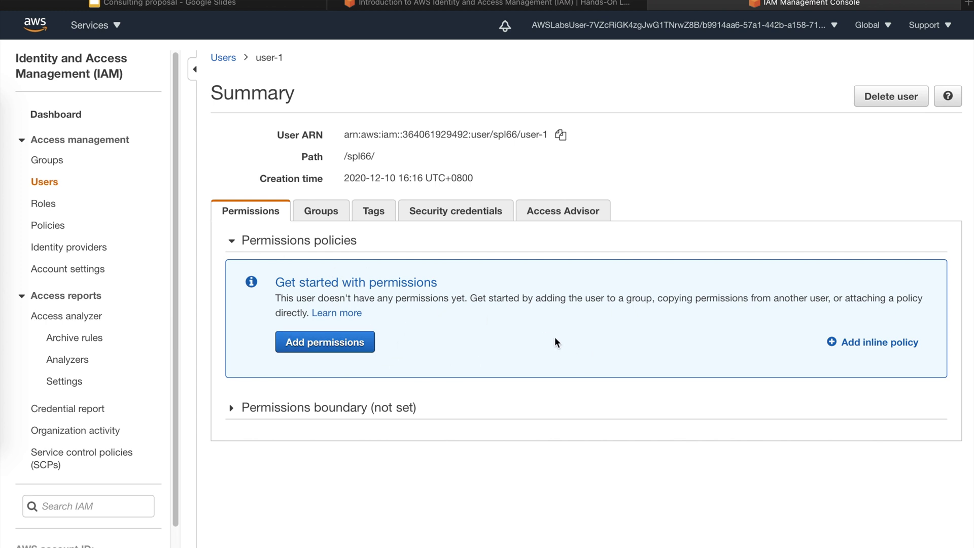
{"action": "left_click", "coordinate": [336, 211]}
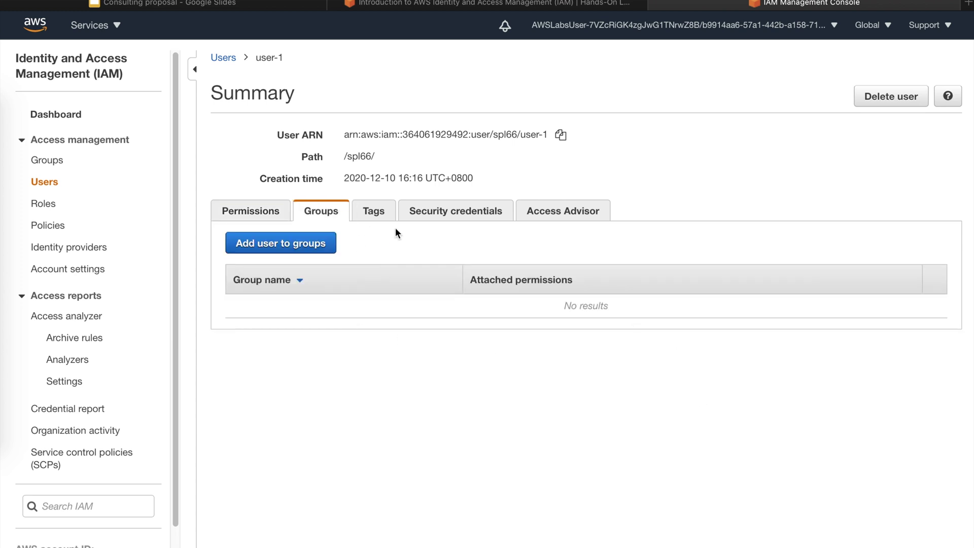
{"action": "left_click", "coordinate": [266, 211]}
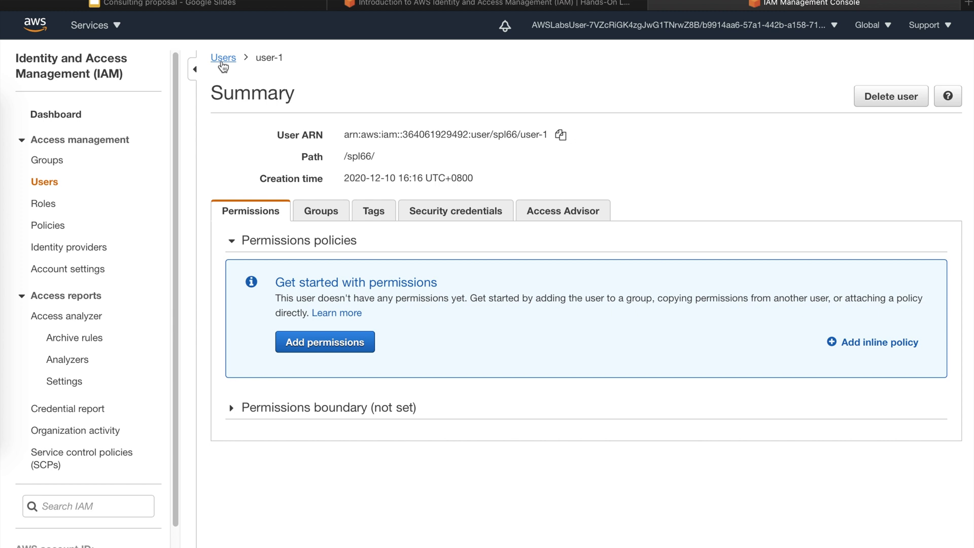
- Check the permissions and groups of user-2 and the permissions of user-3, finishing back at the users list
{"action": "left_click", "coordinate": [223, 58]}
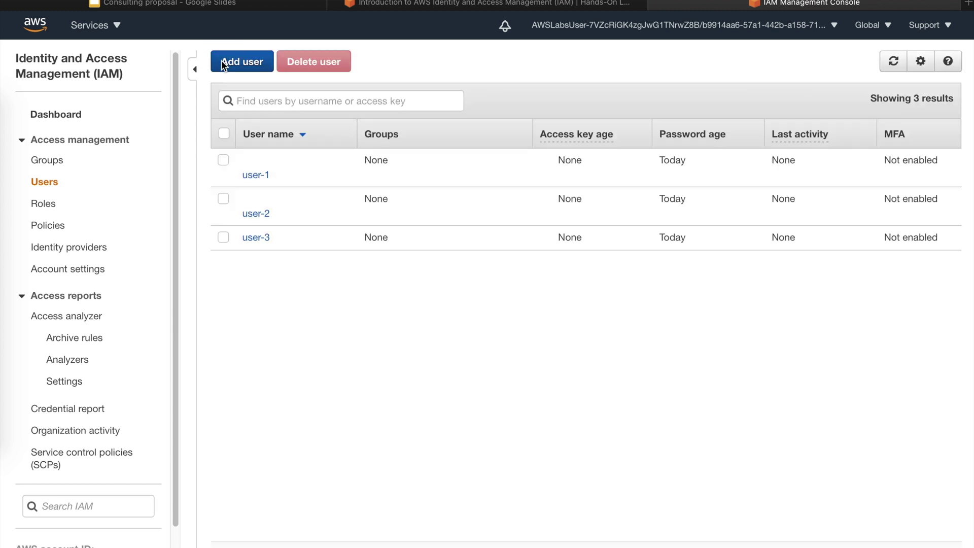
{"action": "left_click", "coordinate": [257, 212]}
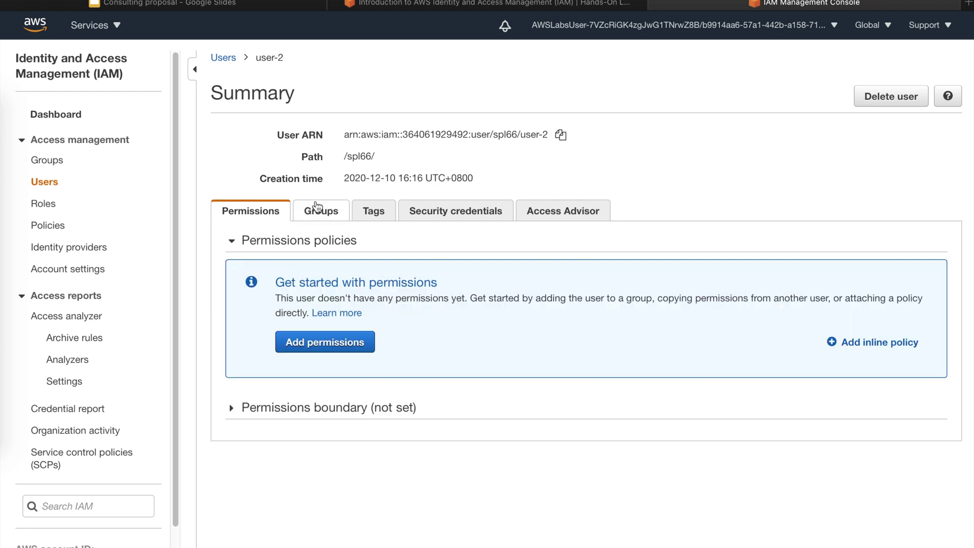
{"action": "left_click", "coordinate": [317, 206]}
{"action": "left_click", "coordinate": [223, 58]}
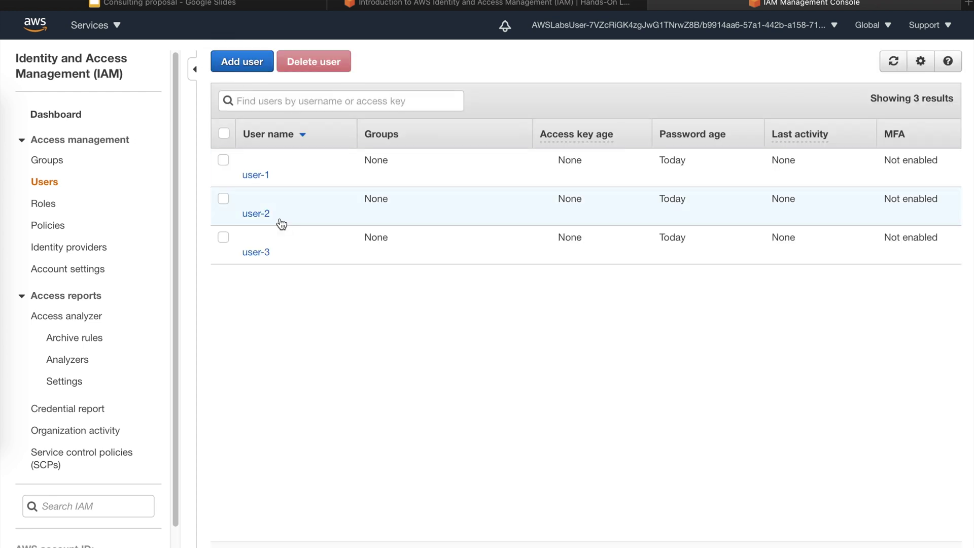
{"action": "left_click", "coordinate": [258, 253]}
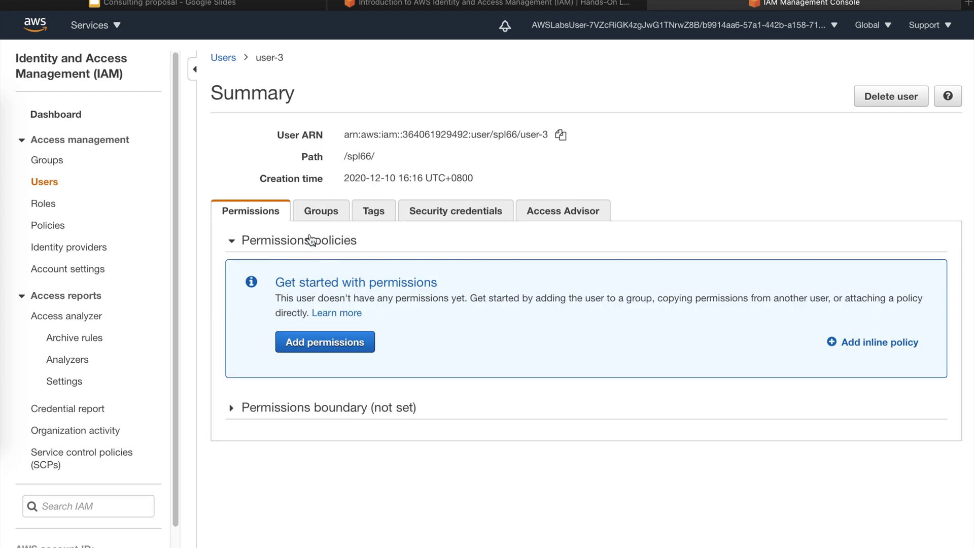
{"action": "left_click", "coordinate": [223, 59]}
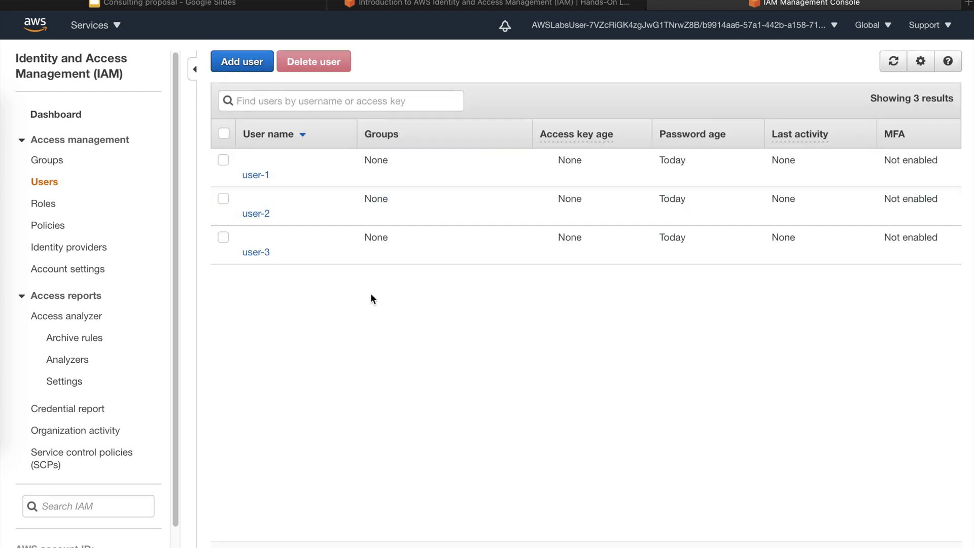
- Read lab instructions 5 to 7 about user-1's permissions and groups in the lab guide
{"action": "left_click", "coordinate": [450, 6]}
{"action": "scroll", "coordinate": [457, 307], "scroll_direction": "down", "scroll_amount": 4}
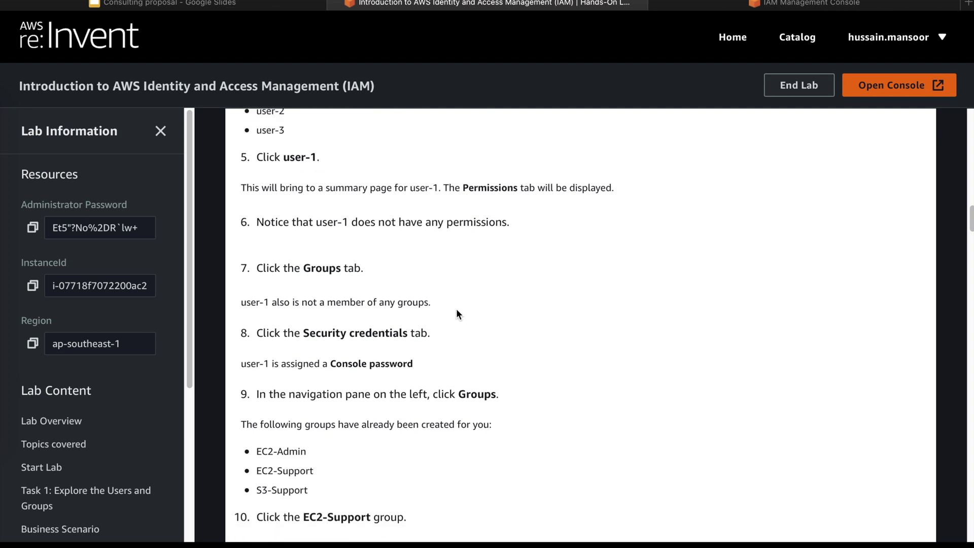
{"action": "left_click_drag", "start_coordinate": [255, 157], "coordinate": [397, 232]}
{"action": "left_click_drag", "start_coordinate": [260, 269], "coordinate": [445, 264]}
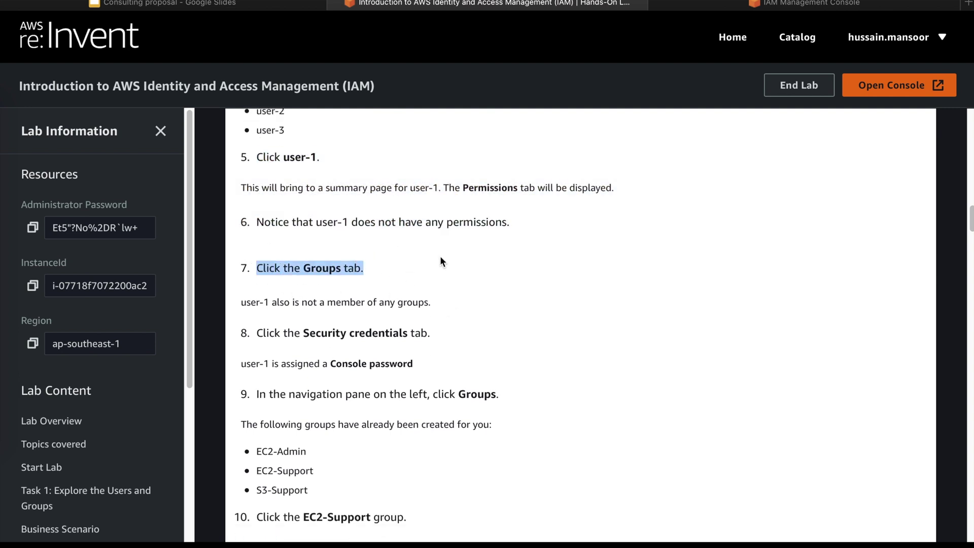
- Return to the IAM console, open the EC2-Support group and review its attached permission policies
{"action": "left_click", "coordinate": [802, 4]}
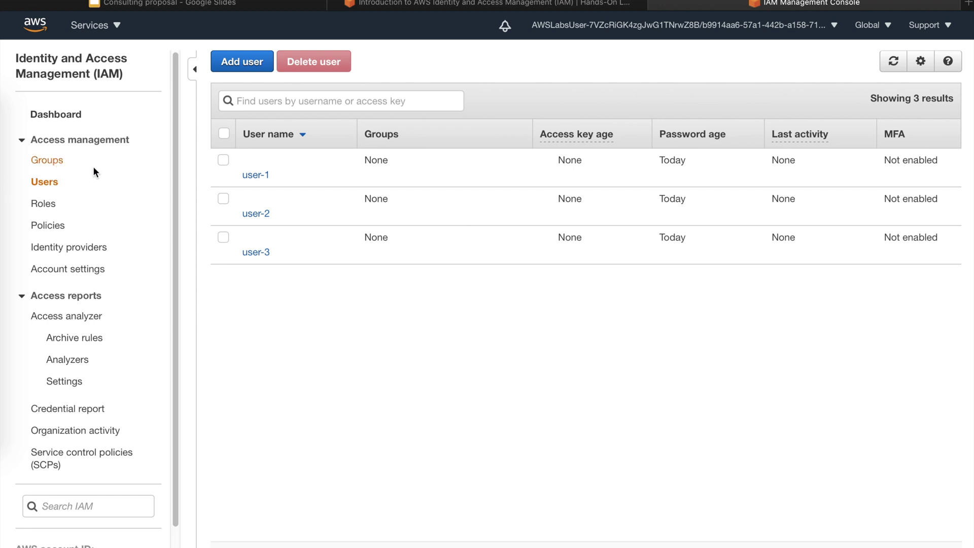
{"action": "left_click", "coordinate": [56, 160]}
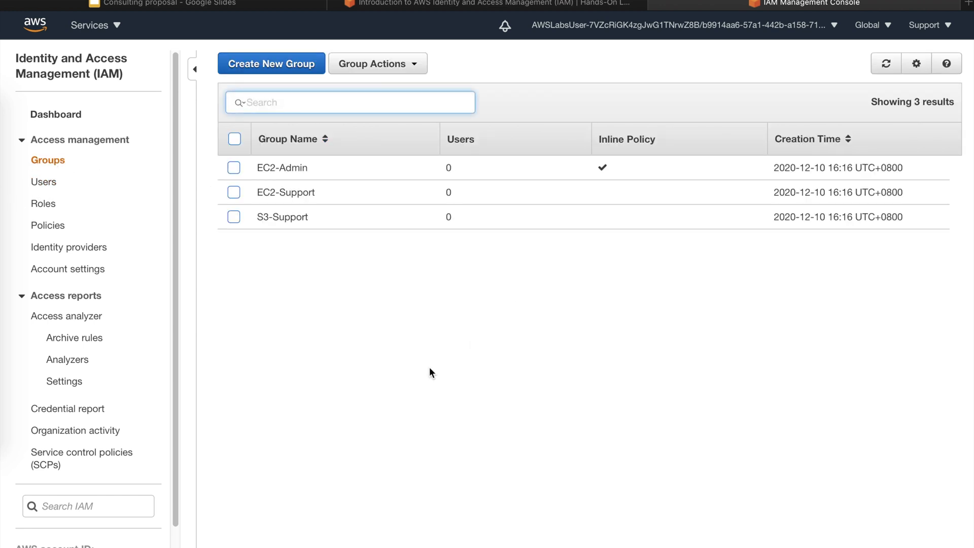
{"action": "left_click", "coordinate": [315, 199]}
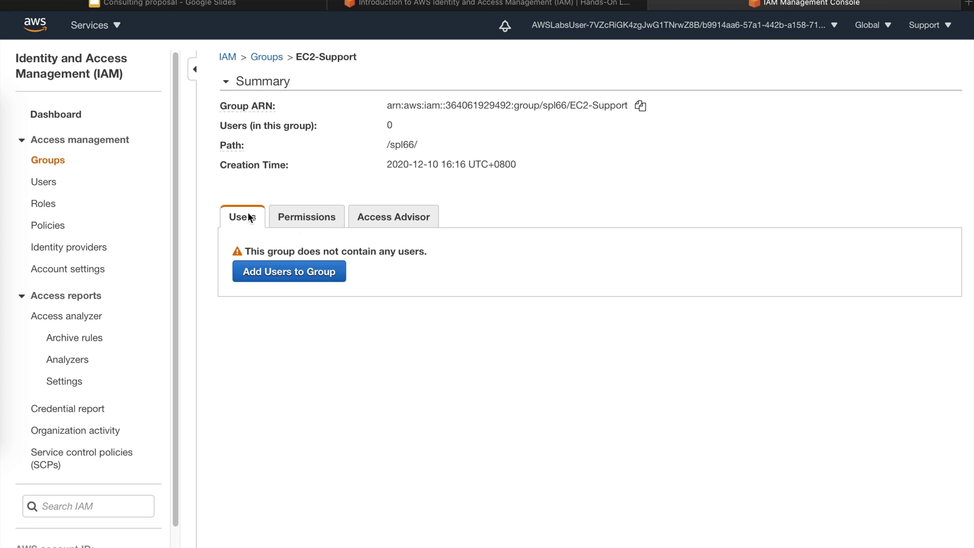
{"action": "left_click", "coordinate": [309, 215]}
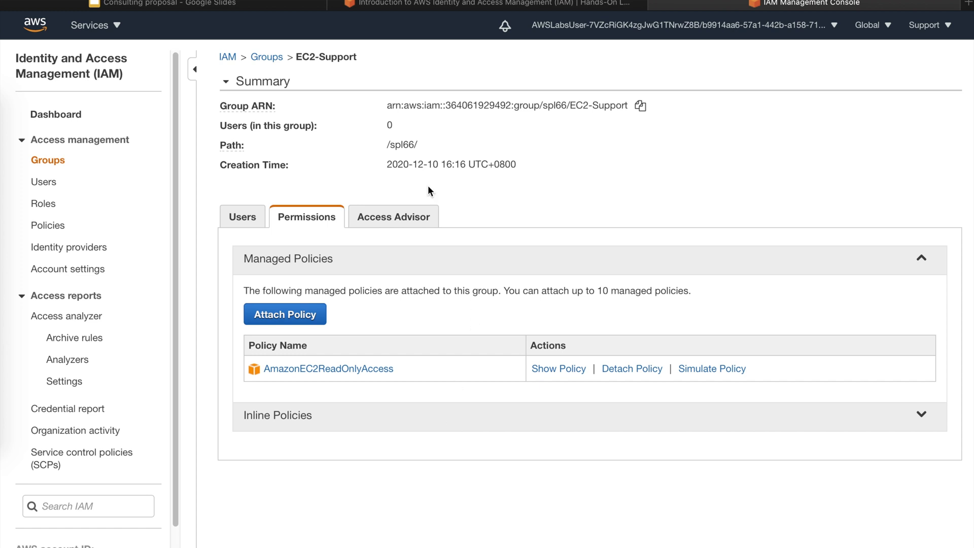
- Show the EC2-Admin group's inline EC2-Admin-Policy and examine which EC2 and CloudWatch actions it covers
{"action": "left_click", "coordinate": [267, 57]}
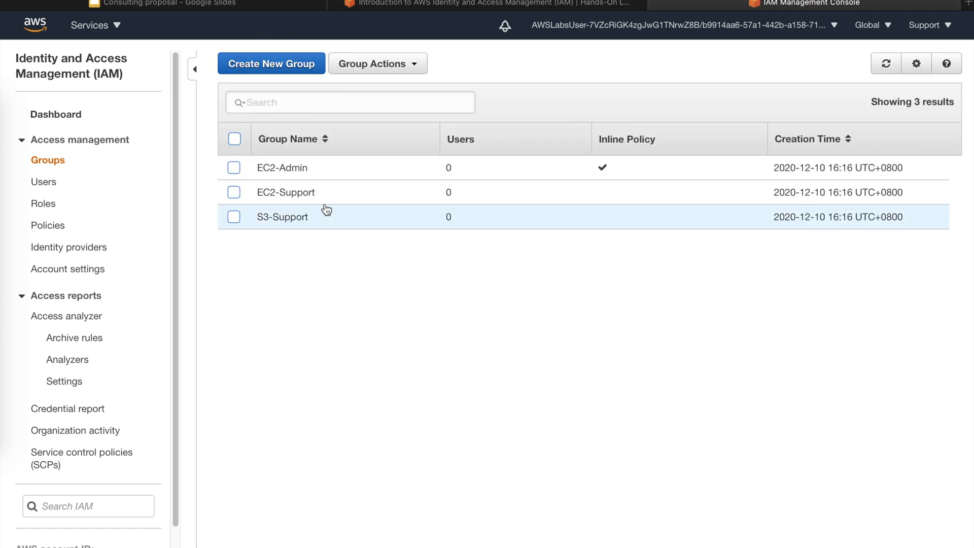
{"action": "left_click", "coordinate": [284, 169]}
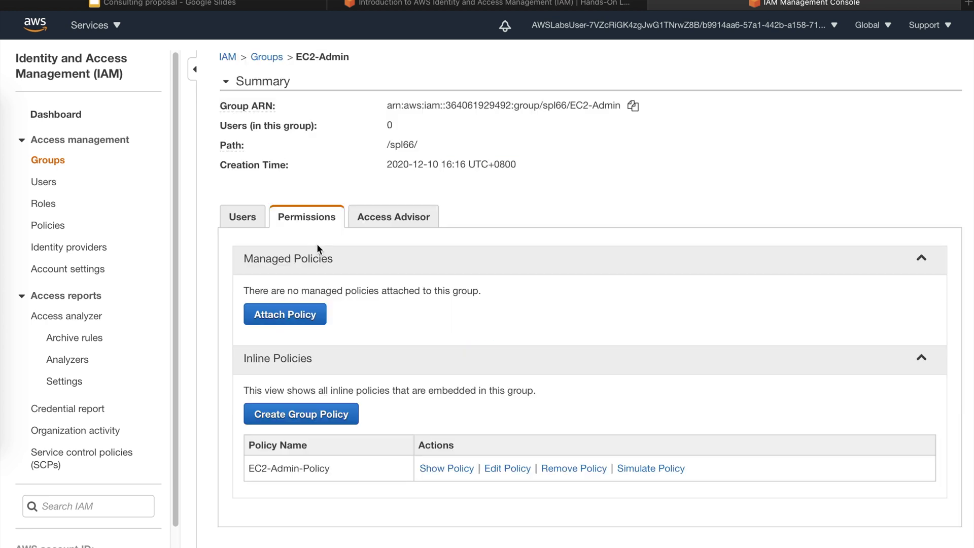
{"action": "left_click_drag", "start_coordinate": [249, 478], "coordinate": [334, 476]}
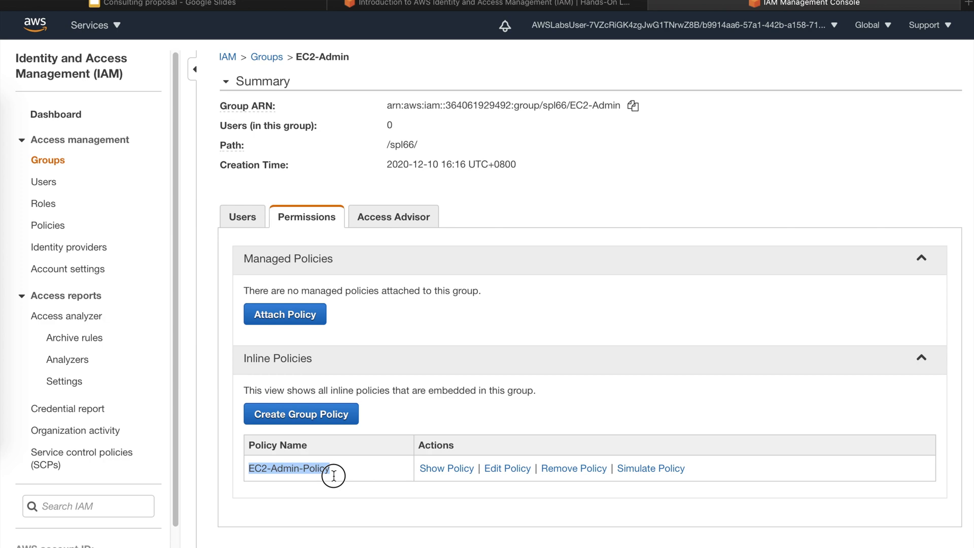
{"action": "left_click", "coordinate": [435, 471]}
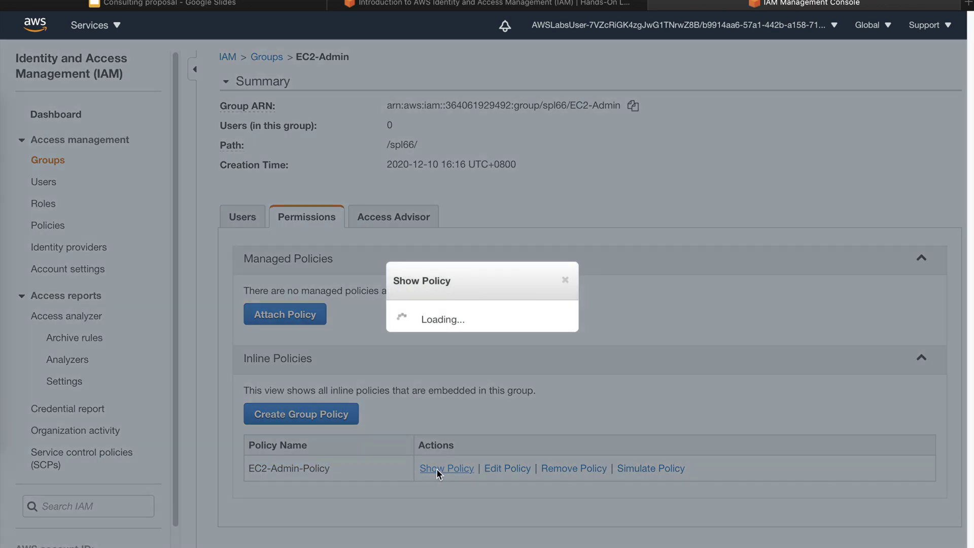
{"action": "left_click", "coordinate": [421, 225]}
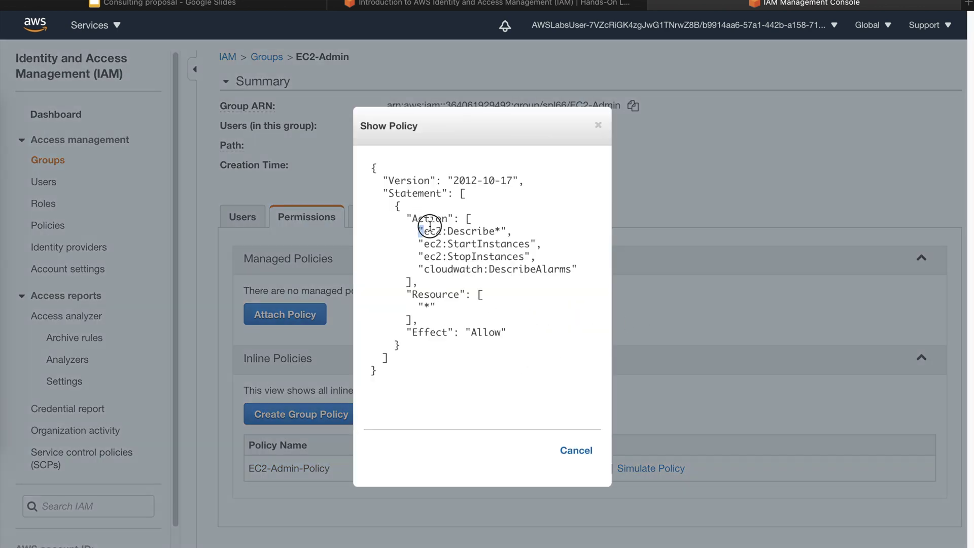
{"action": "left_click_drag", "start_coordinate": [420, 225], "coordinate": [514, 229]}
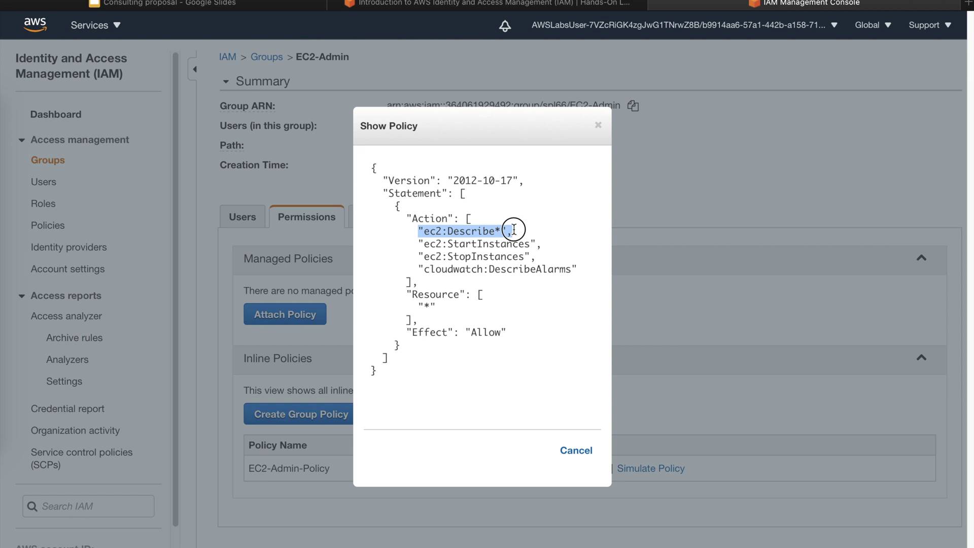
{"action": "left_click_drag", "start_coordinate": [423, 245], "coordinate": [559, 251]}
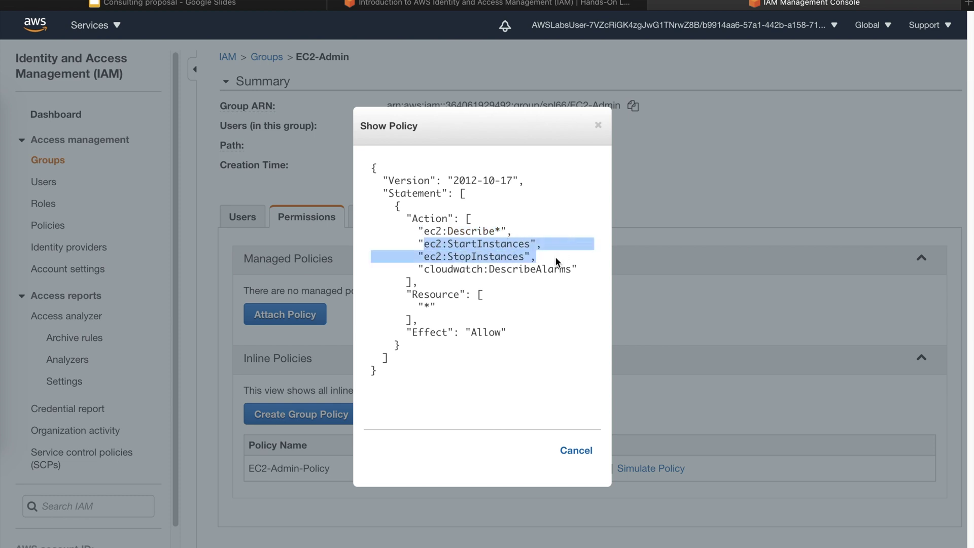
{"action": "left_click_drag", "start_coordinate": [585, 270], "coordinate": [420, 264]}
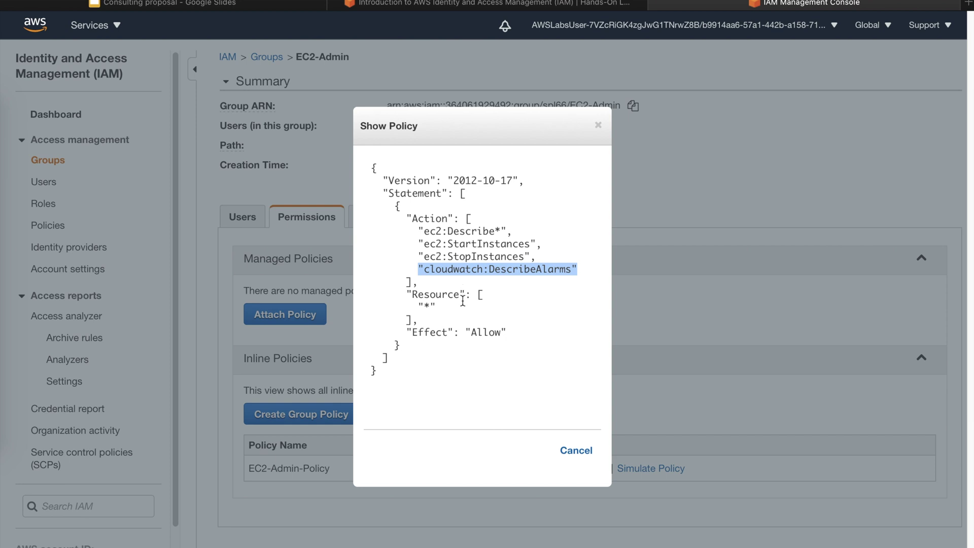
- Close the policy view, open the S3-Support group and review its managed and inline policies
{"action": "left_click", "coordinate": [599, 126]}
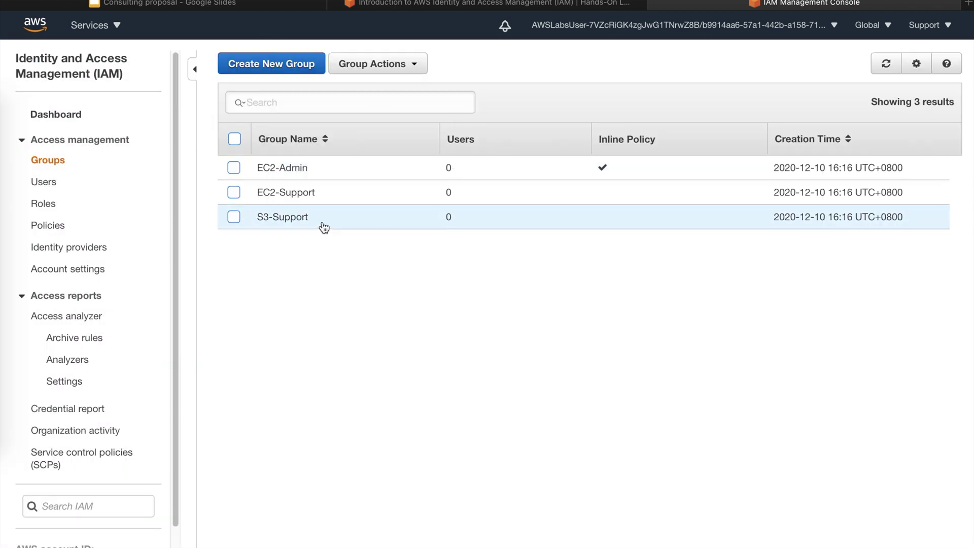
{"action": "left_click", "coordinate": [344, 230]}
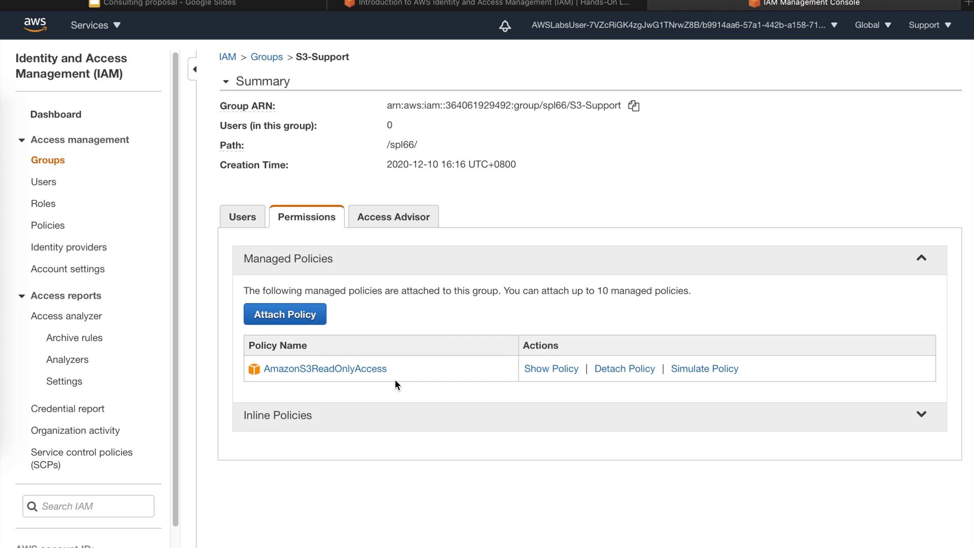
{"action": "triple_click", "coordinate": [398, 365]}
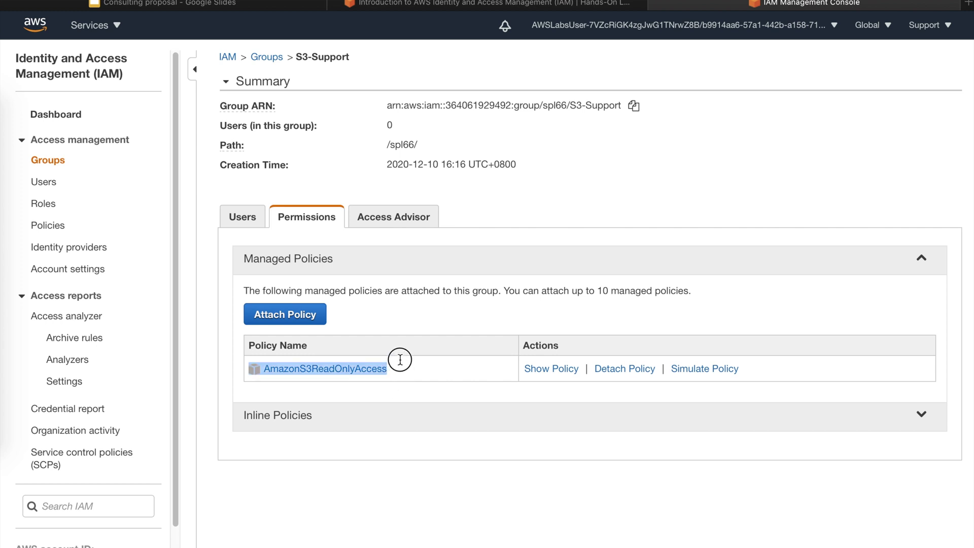
{"action": "left_click", "coordinate": [421, 411]}
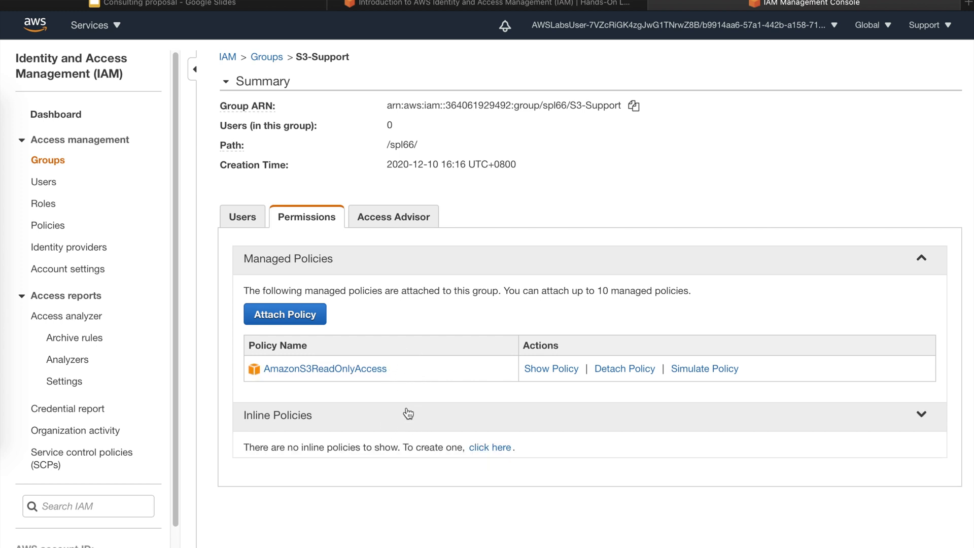
{"action": "left_click", "coordinate": [404, 425]}
- Switch to the lab guide and read the instructions from step 10 onward on the groups' permission policies
{"action": "left_click", "coordinate": [394, 5]}
{"action": "scroll", "coordinate": [364, 295], "scroll_direction": "down", "scroll_amount": 2}
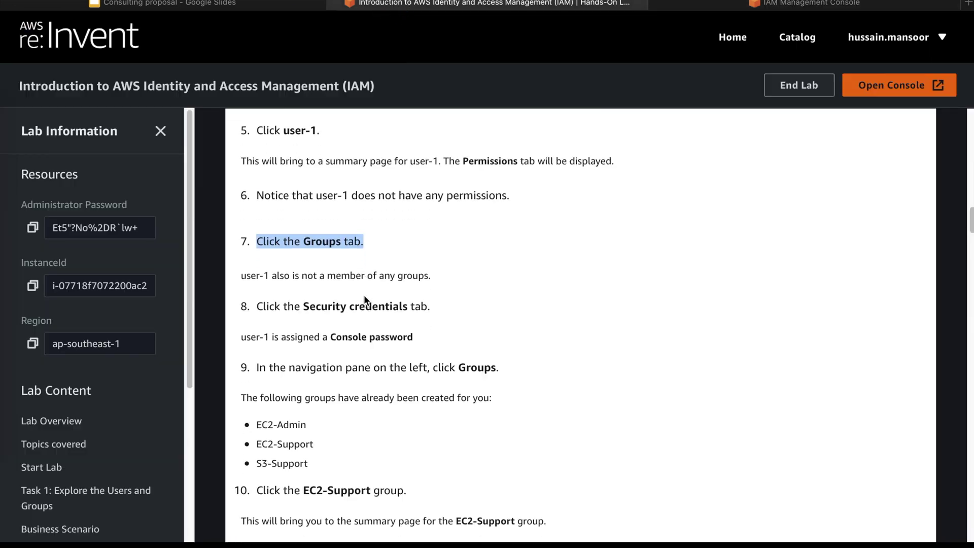
{"action": "scroll", "coordinate": [364, 358], "scroll_direction": "down", "scroll_amount": 7}
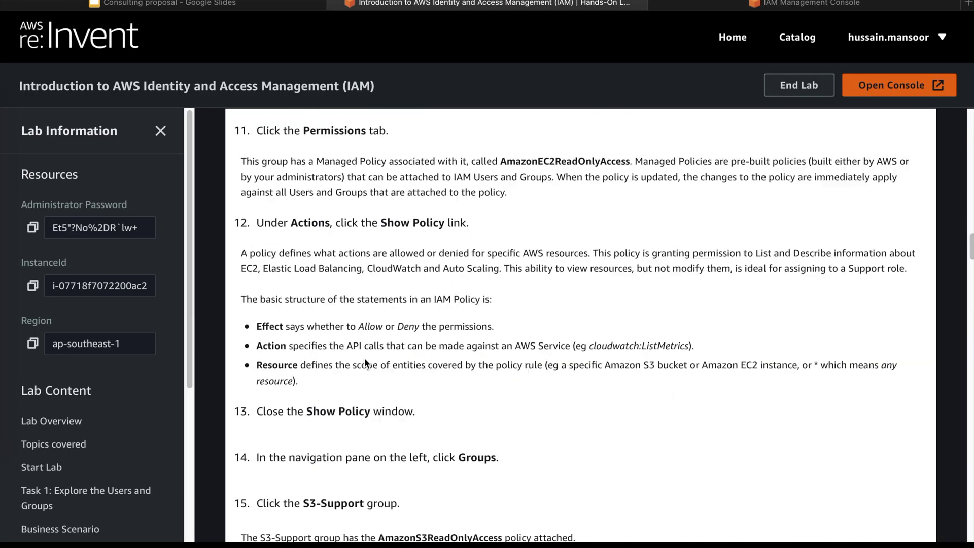
{"action": "scroll", "coordinate": [351, 339], "scroll_direction": "up", "scroll_amount": 2}
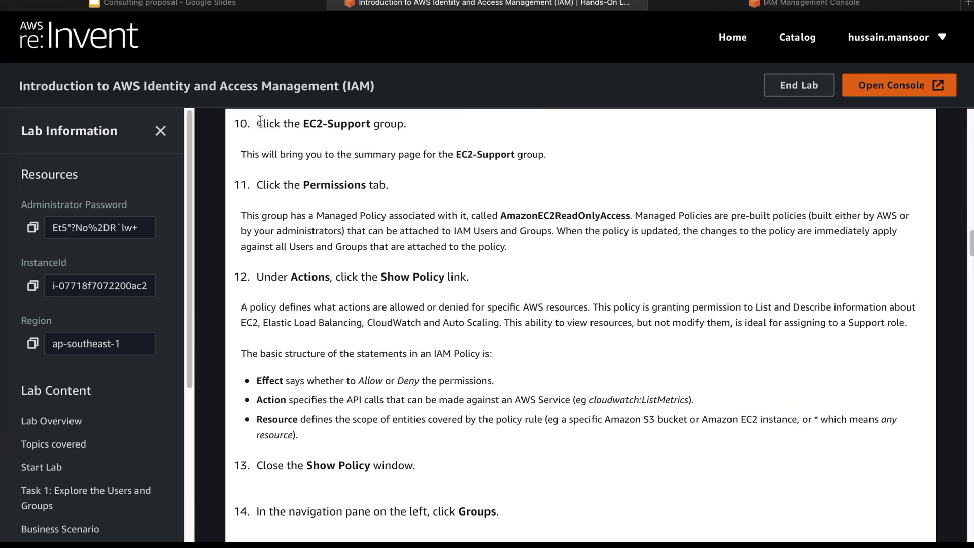
{"action": "left_click_drag", "start_coordinate": [257, 122], "coordinate": [498, 280]}
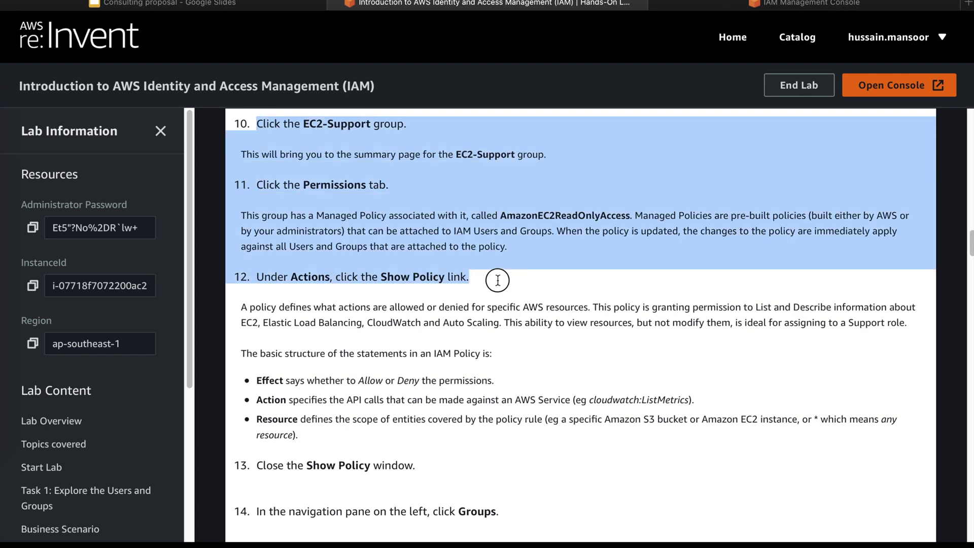
{"action": "scroll", "coordinate": [465, 375], "scroll_direction": "down", "scroll_amount": 10}
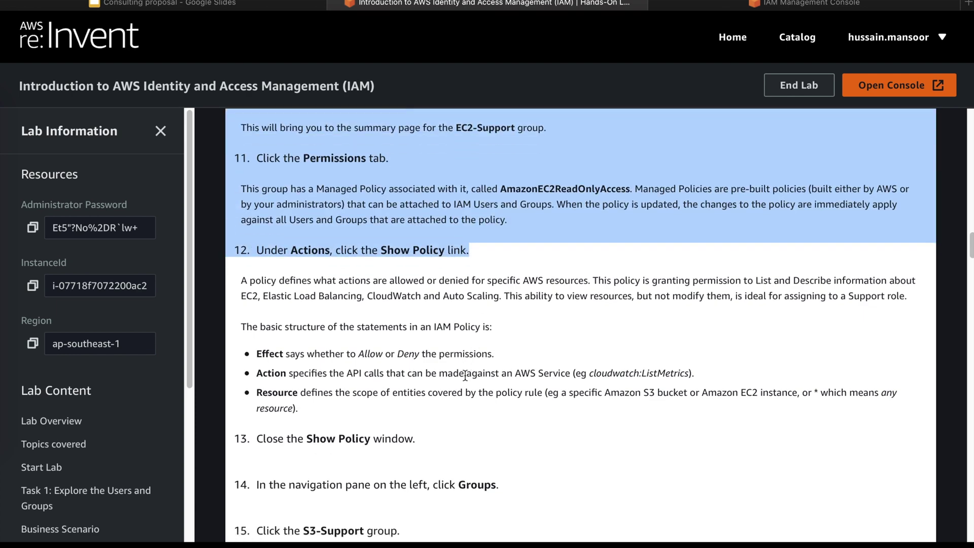
{"action": "scroll", "coordinate": [465, 375], "scroll_direction": "down", "scroll_amount": 12}
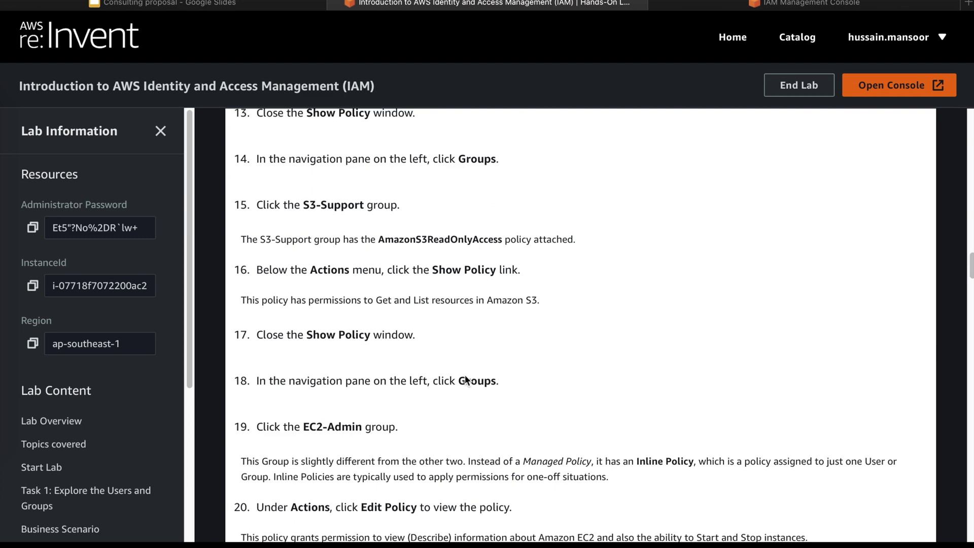
- Read the lab guide's Business Scenario, its table of users, groups and permissions, and the Task 2 introduction
{"action": "left_click_drag", "start_coordinate": [242, 216], "coordinate": [379, 222]}
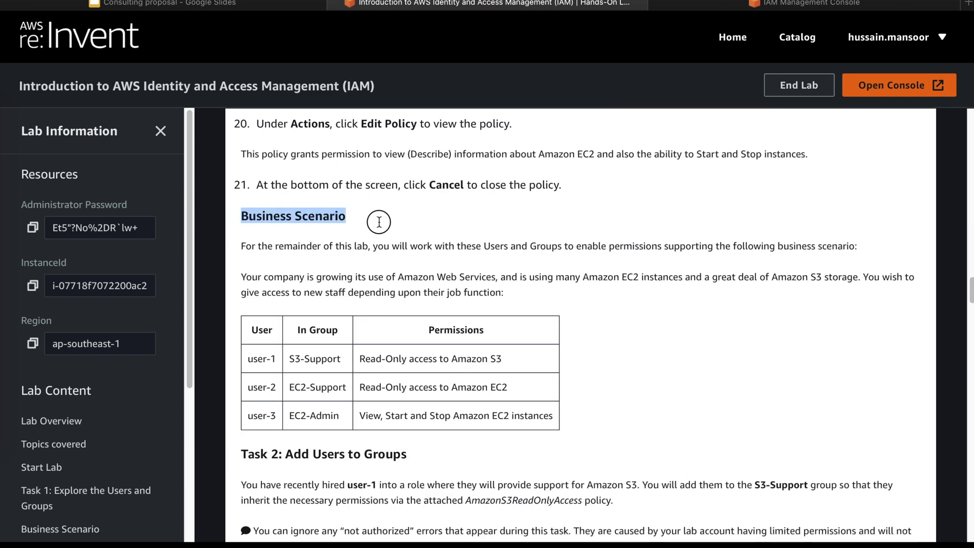
{"action": "left_click", "coordinate": [633, 298]}
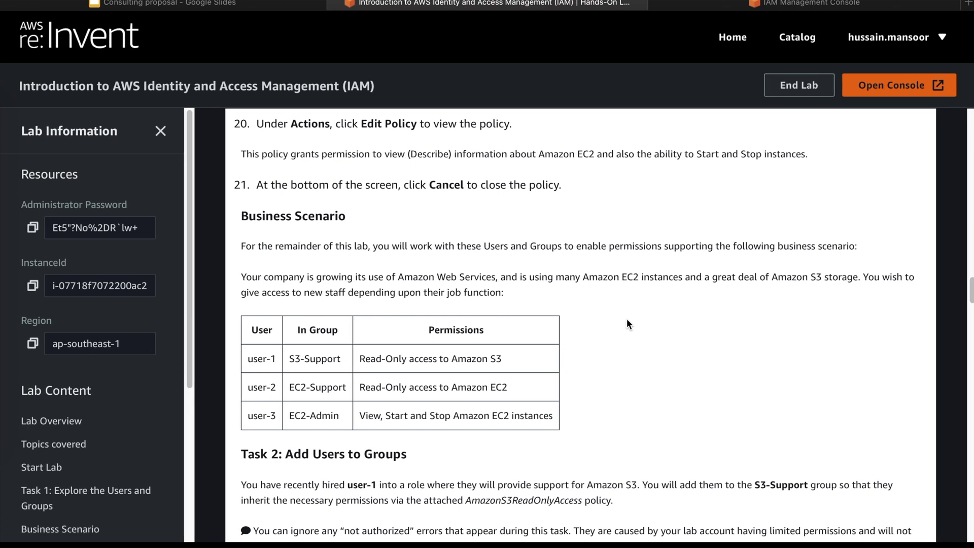
{"action": "scroll", "coordinate": [627, 323], "scroll_direction": "down", "scroll_amount": 1}
{"action": "scroll", "coordinate": [627, 325], "scroll_direction": "down", "scroll_amount": 2}
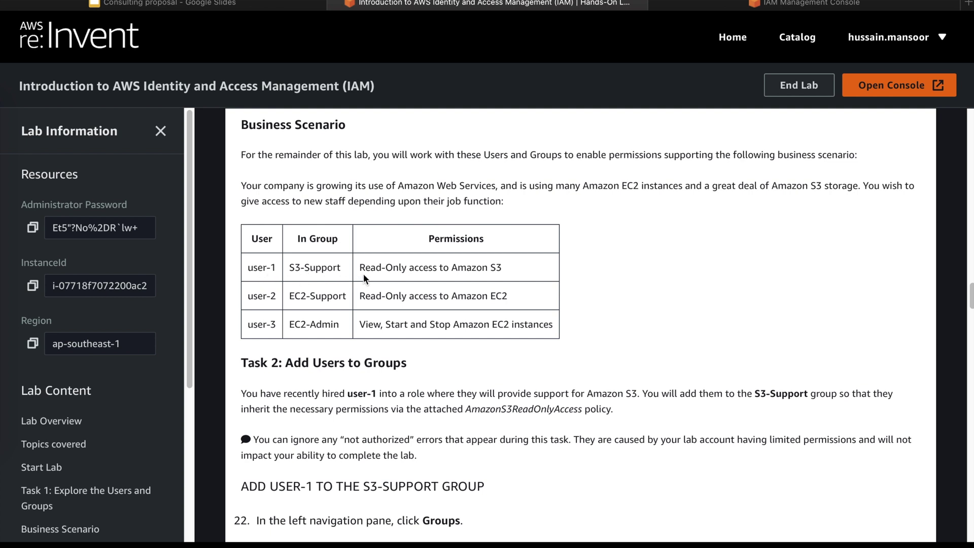
{"action": "scroll", "coordinate": [364, 273], "scroll_direction": "down", "scroll_amount": 1}
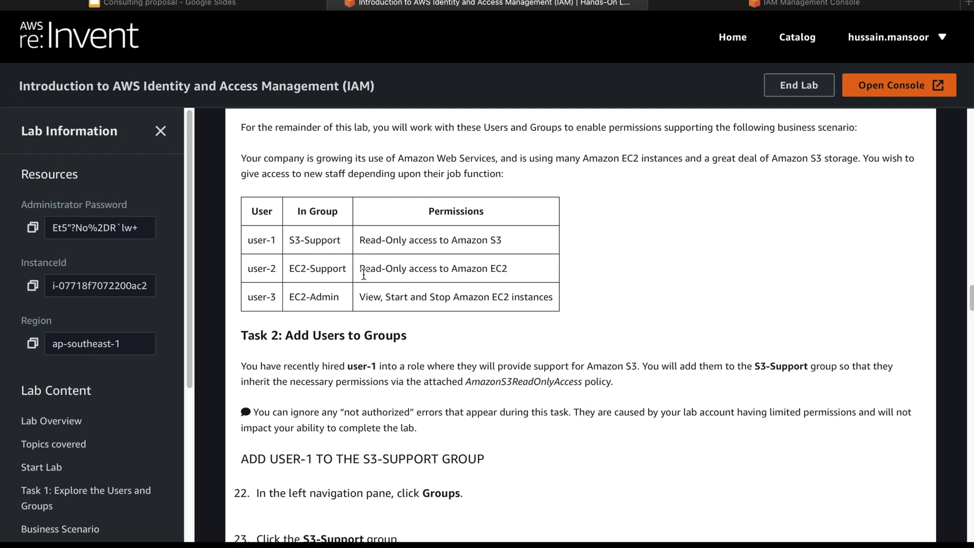
{"action": "scroll", "coordinate": [363, 274], "scroll_direction": "down", "scroll_amount": 1}
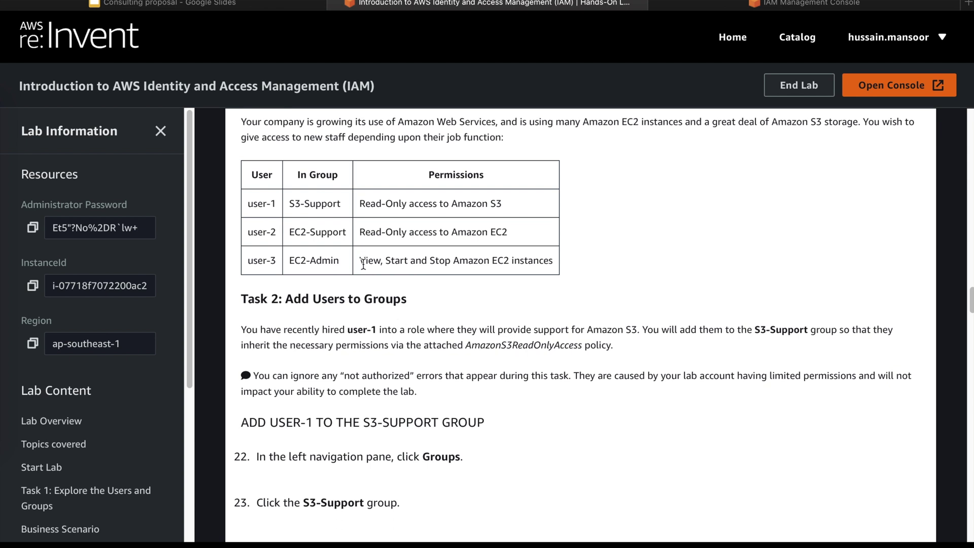
{"action": "scroll", "coordinate": [340, 285], "scroll_direction": "down", "scroll_amount": 2}
{"action": "left_click_drag", "start_coordinate": [287, 242], "coordinate": [453, 251]}
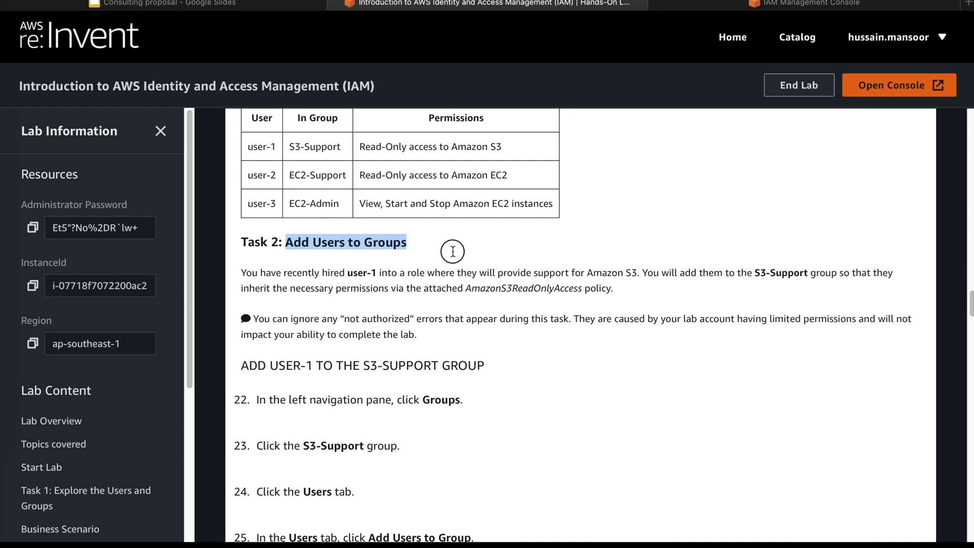
- Return to the IAM console and look through the users list and the groups list for a way to add users to a group
{"action": "left_click", "coordinate": [817, 3]}
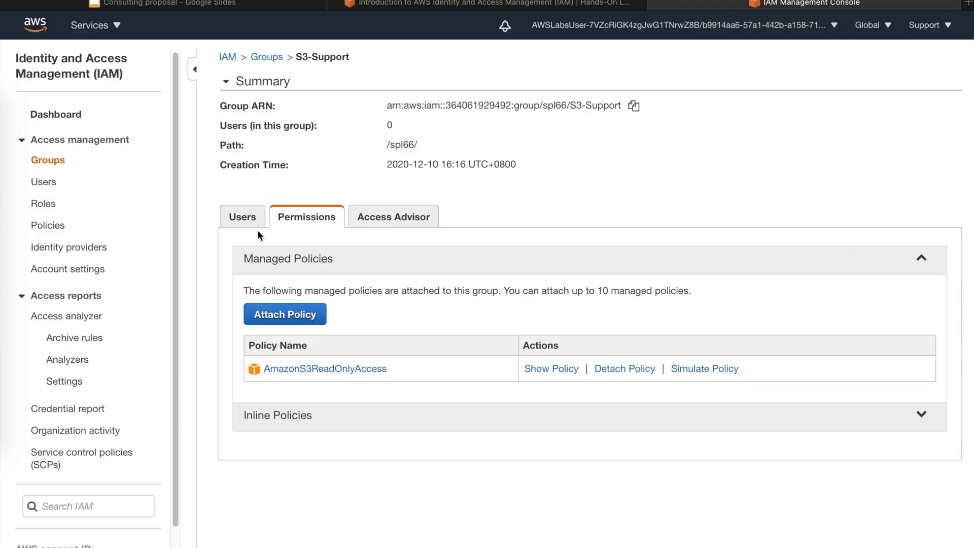
{"action": "left_click", "coordinate": [40, 182]}
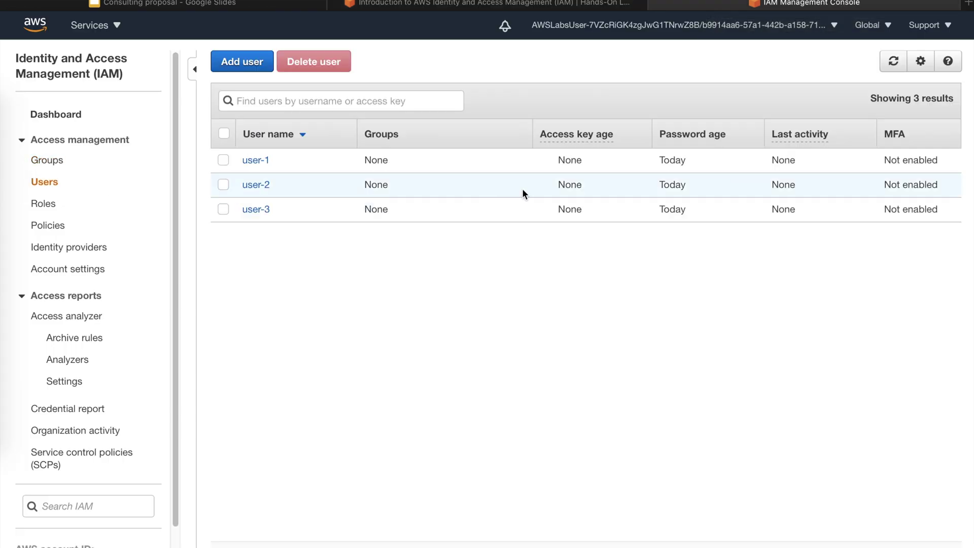
{"action": "left_click", "coordinate": [223, 162]}
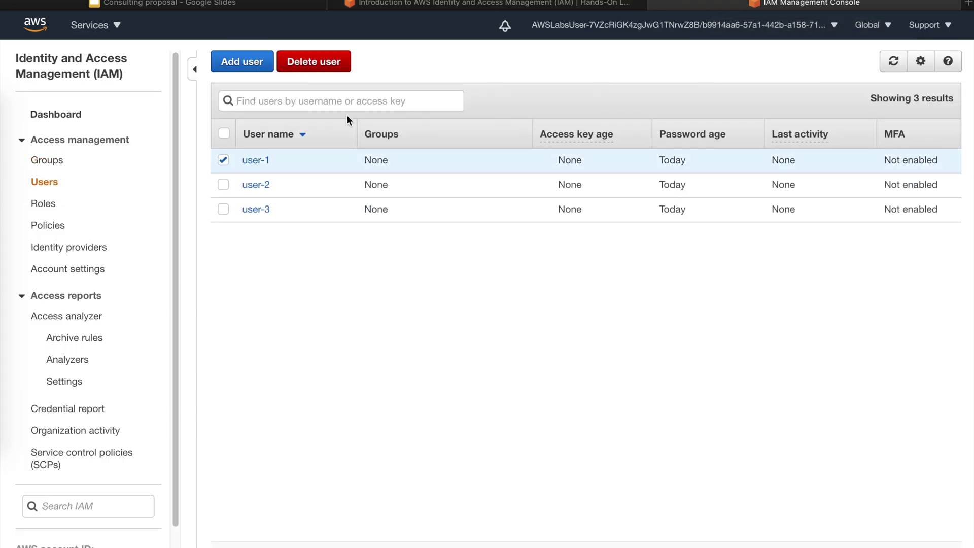
{"action": "left_click", "coordinate": [51, 161]}
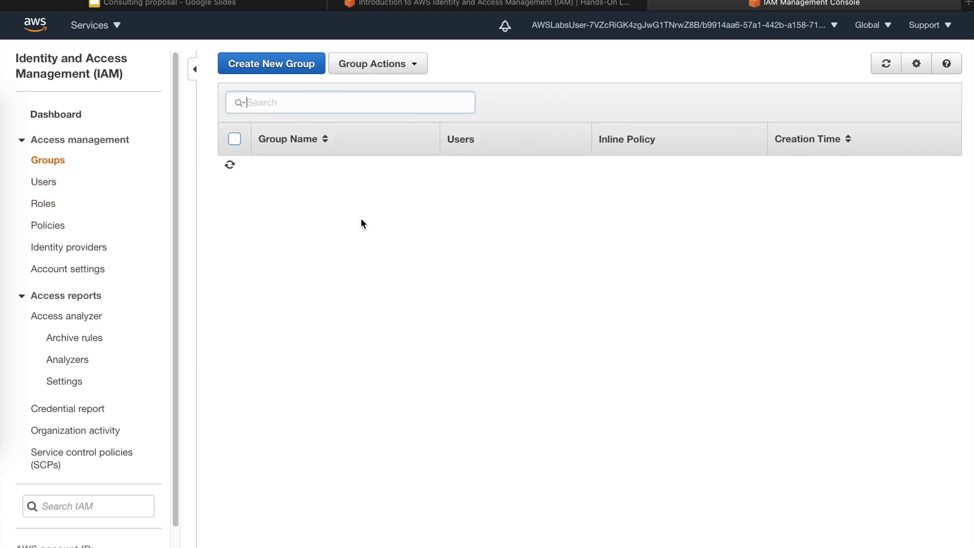
{"action": "left_click", "coordinate": [406, 73]}
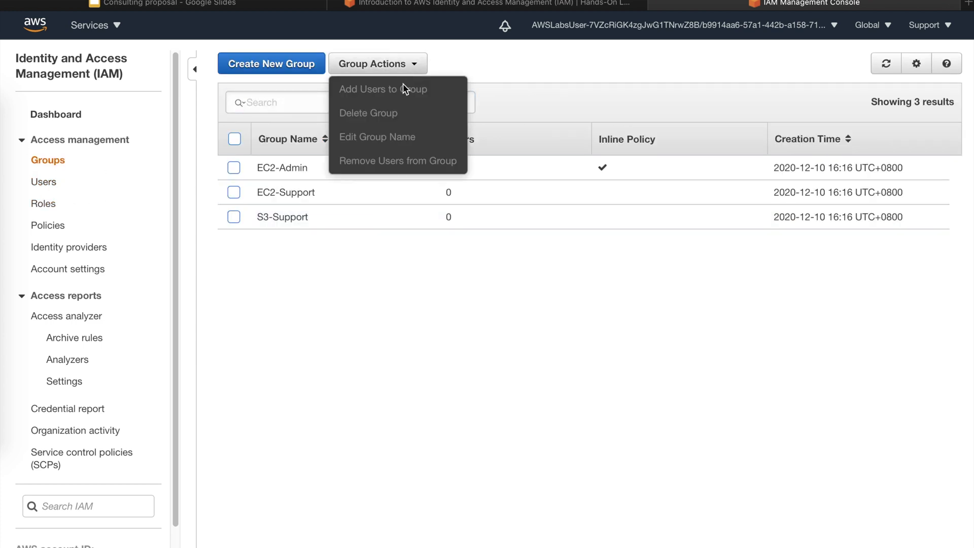
{"action": "left_click", "coordinate": [235, 168]}
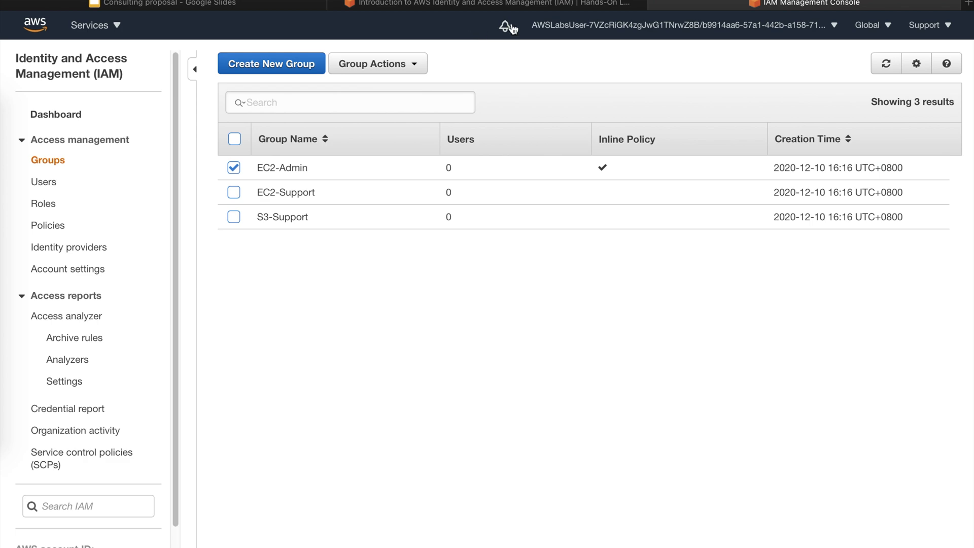
- Check the first Task 2 assignment in the lab guide and add user-1 to the S3-Support group in the IAM console
{"action": "left_click", "coordinate": [488, 4]}
{"action": "scroll", "coordinate": [365, 301], "scroll_direction": "down", "scroll_amount": 3}
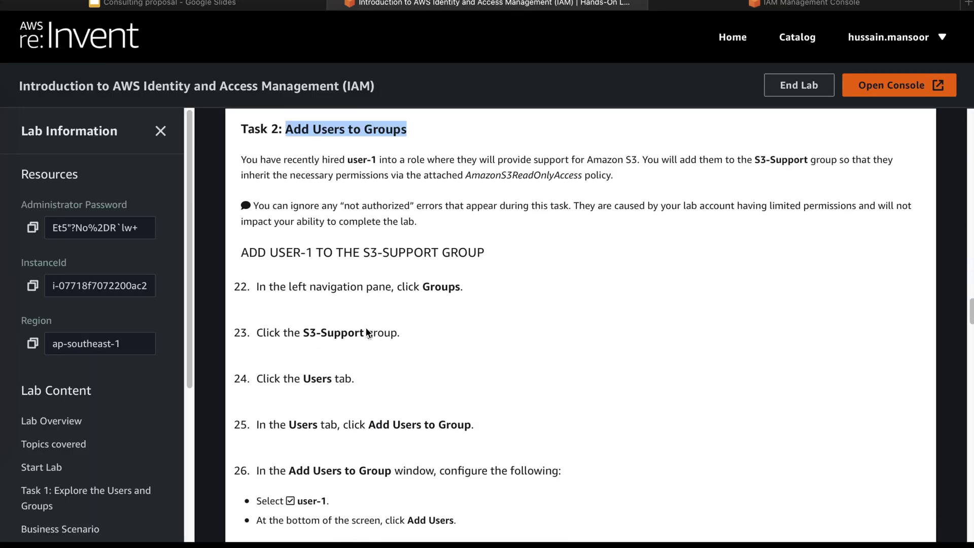
{"action": "left_click_drag", "start_coordinate": [275, 226], "coordinate": [509, 230]}
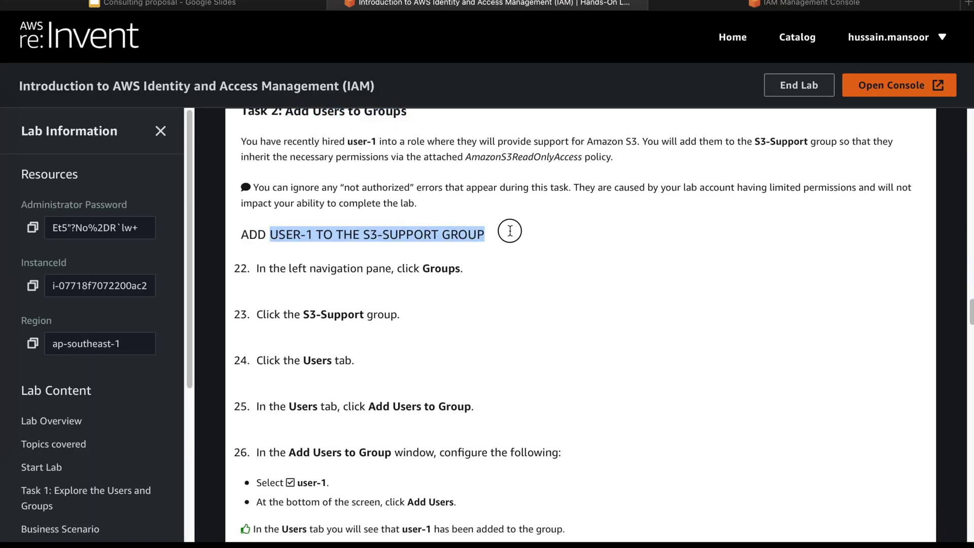
{"action": "left_click", "coordinate": [834, 6]}
{"action": "left_click", "coordinate": [234, 216]}
{"action": "left_click", "coordinate": [235, 168]}
{"action": "left_click", "coordinate": [385, 64]}
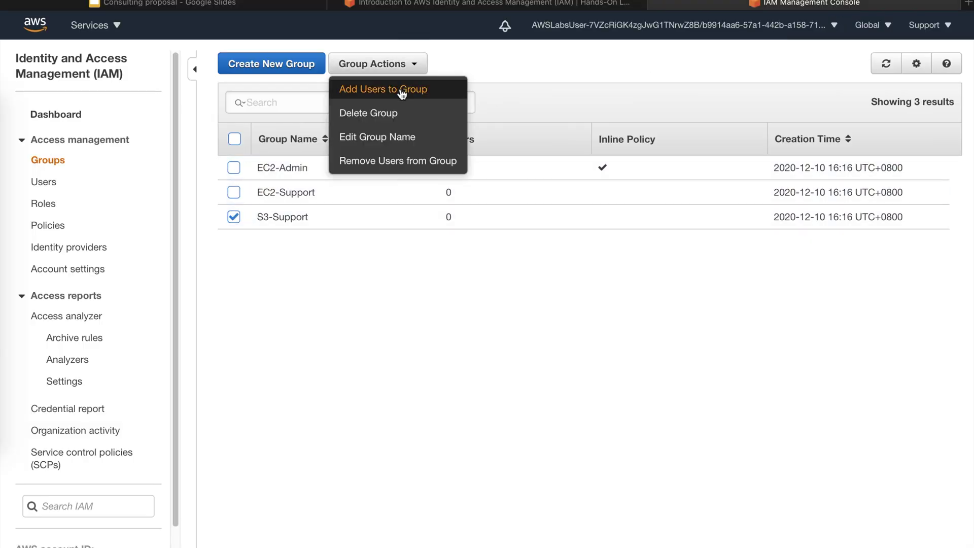
{"action": "left_click", "coordinate": [403, 91]}
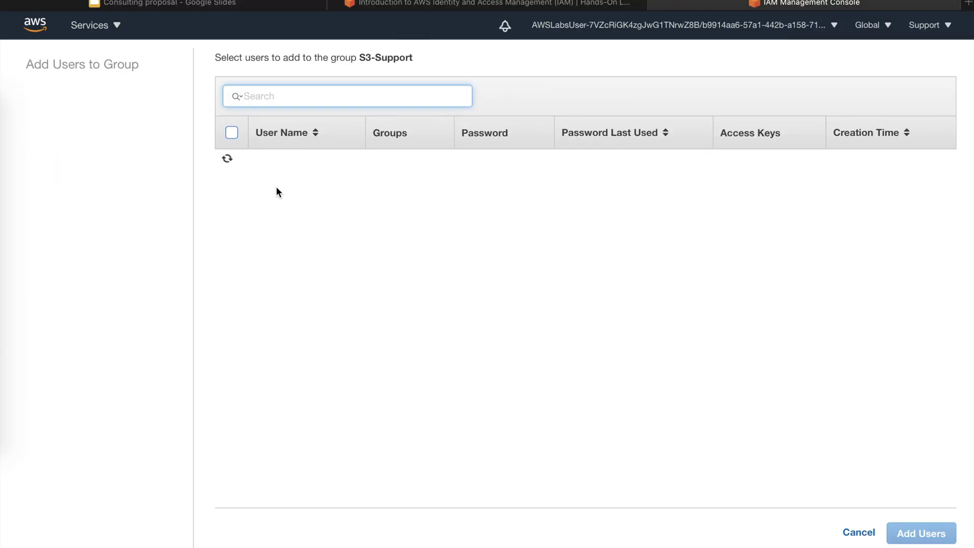
{"action": "left_click", "coordinate": [231, 161]}
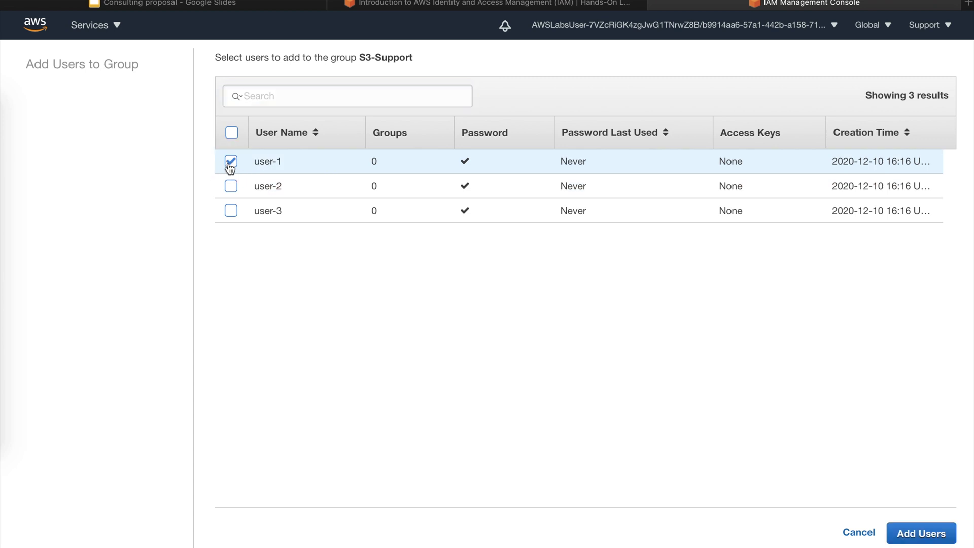
{"action": "left_click", "coordinate": [913, 538]}
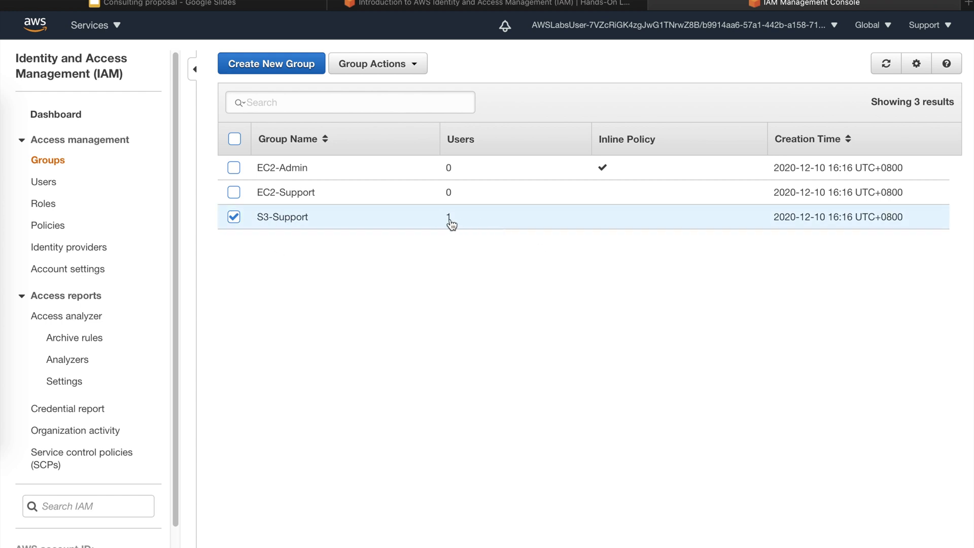
- Read the next Task 2 assignment in the lab guide and add user-2 to the EC2-Support group in the IAM console
{"action": "left_click", "coordinate": [497, 9]}
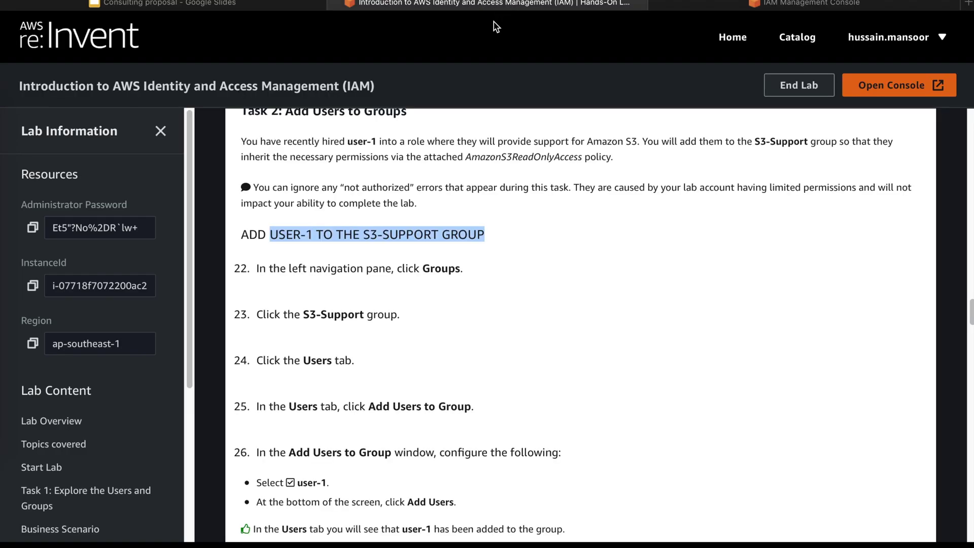
{"action": "scroll", "coordinate": [398, 357], "scroll_direction": "down", "scroll_amount": 3}
{"action": "scroll", "coordinate": [398, 359], "scroll_direction": "down", "scroll_amount": 5}
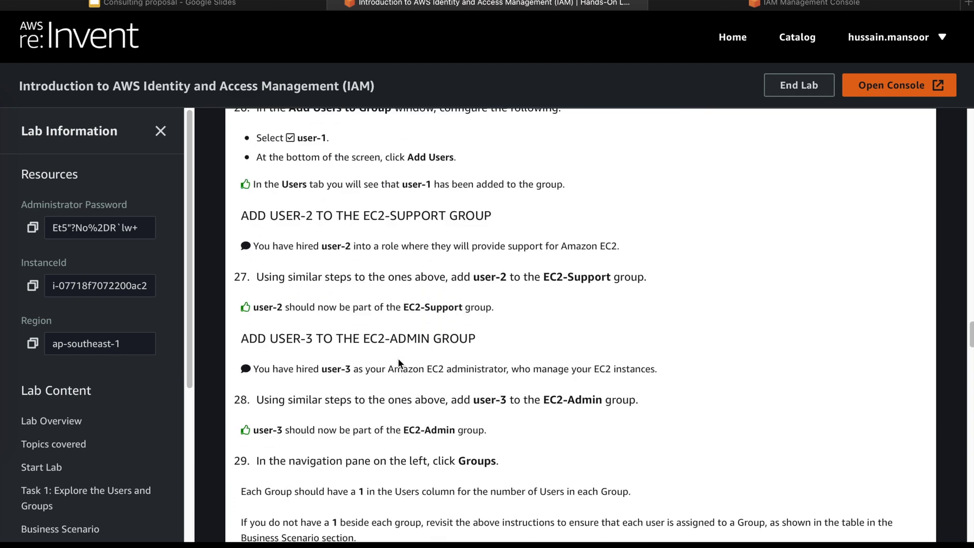
{"action": "left_click_drag", "start_coordinate": [270, 216], "coordinate": [505, 216]}
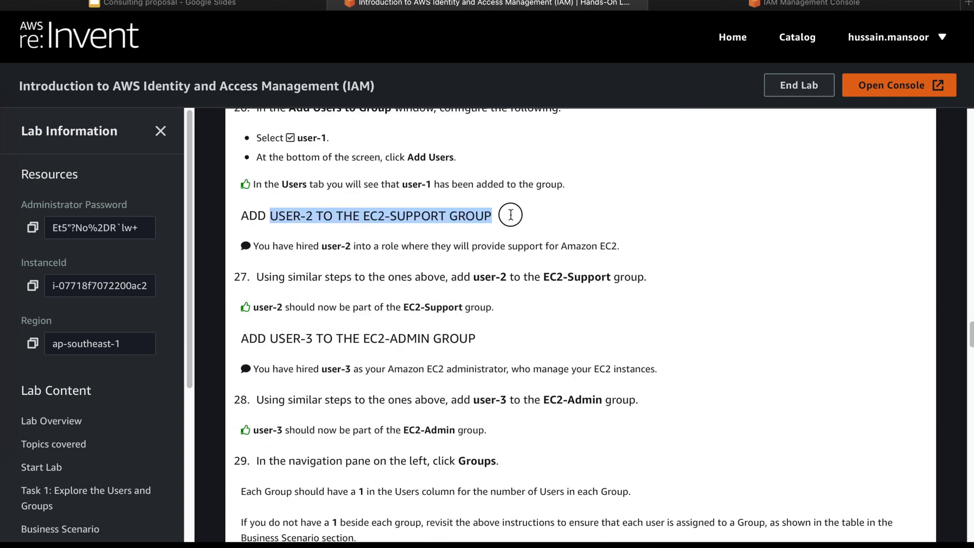
{"action": "left_click", "coordinate": [739, 6]}
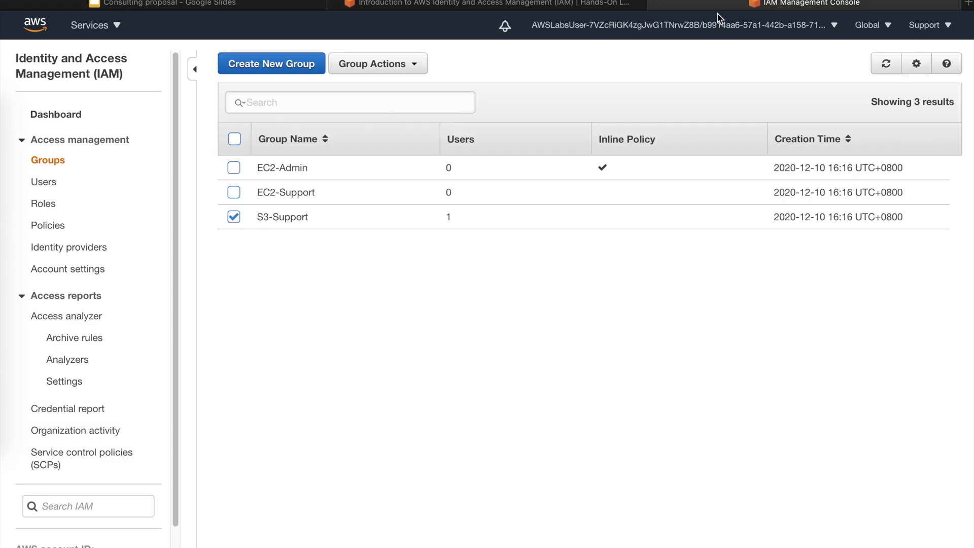
{"action": "left_click", "coordinate": [235, 216]}
{"action": "left_click", "coordinate": [234, 192]}
{"action": "left_click", "coordinate": [375, 63]}
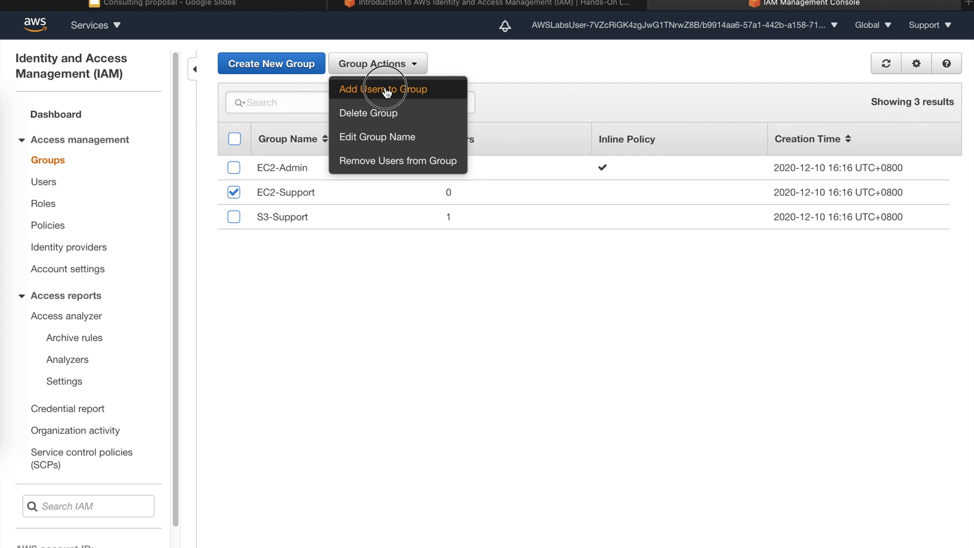
{"action": "left_click", "coordinate": [355, 89]}
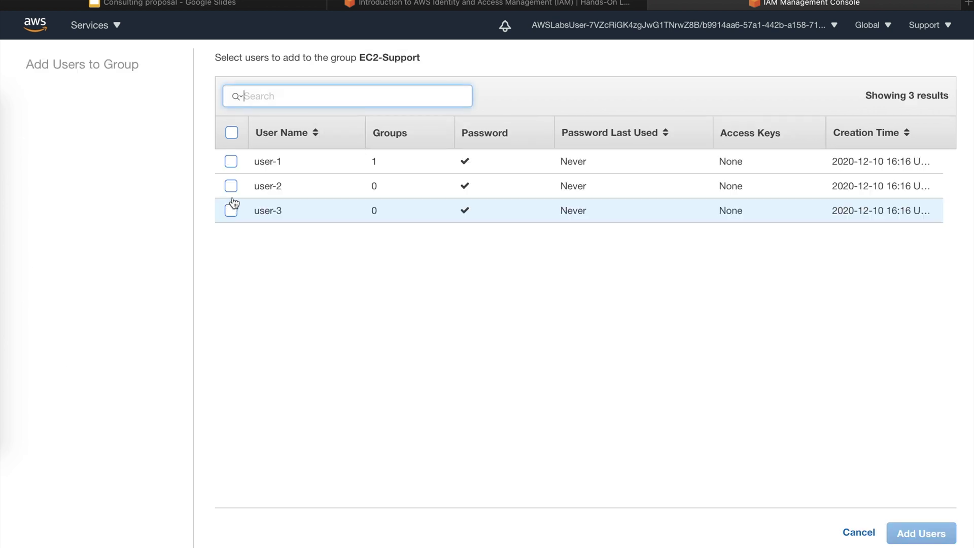
{"action": "left_click", "coordinate": [232, 187]}
{"action": "left_click", "coordinate": [921, 533]}
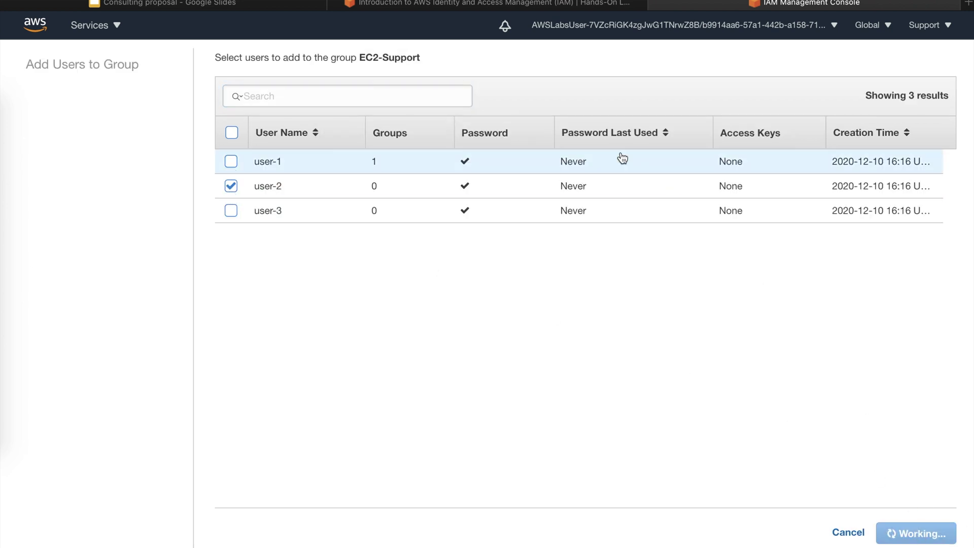
- Add user-3 to the EC2-Admin group and check the group assignments in the users list
{"action": "left_click", "coordinate": [234, 192]}
{"action": "left_click", "coordinate": [234, 168]}
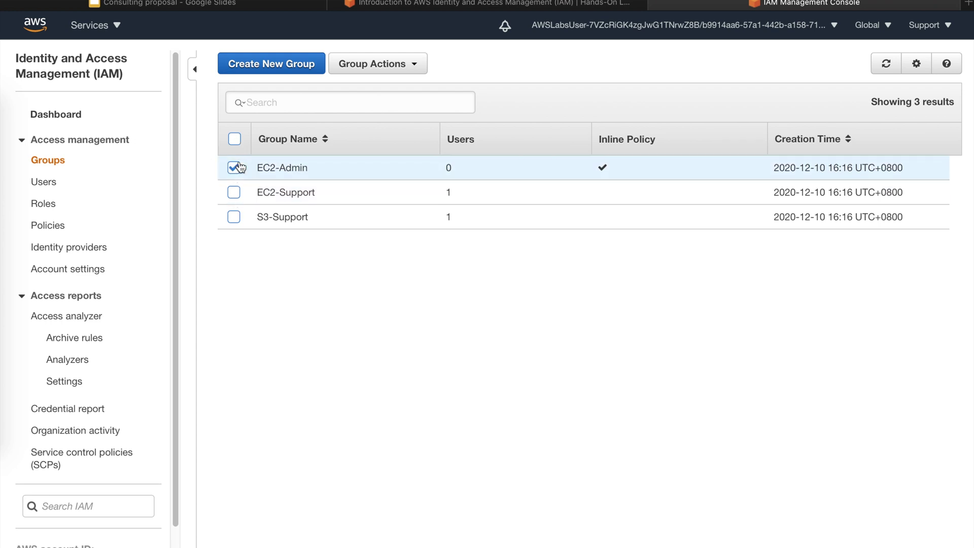
{"action": "left_click", "coordinate": [376, 64]}
{"action": "left_click", "coordinate": [388, 89]}
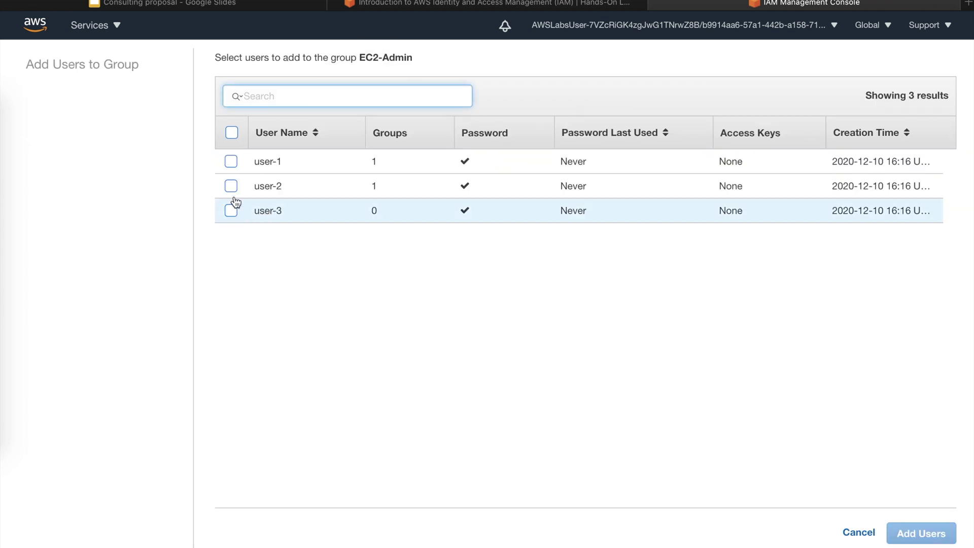
{"action": "left_click", "coordinate": [232, 210]}
{"action": "left_click", "coordinate": [919, 533]}
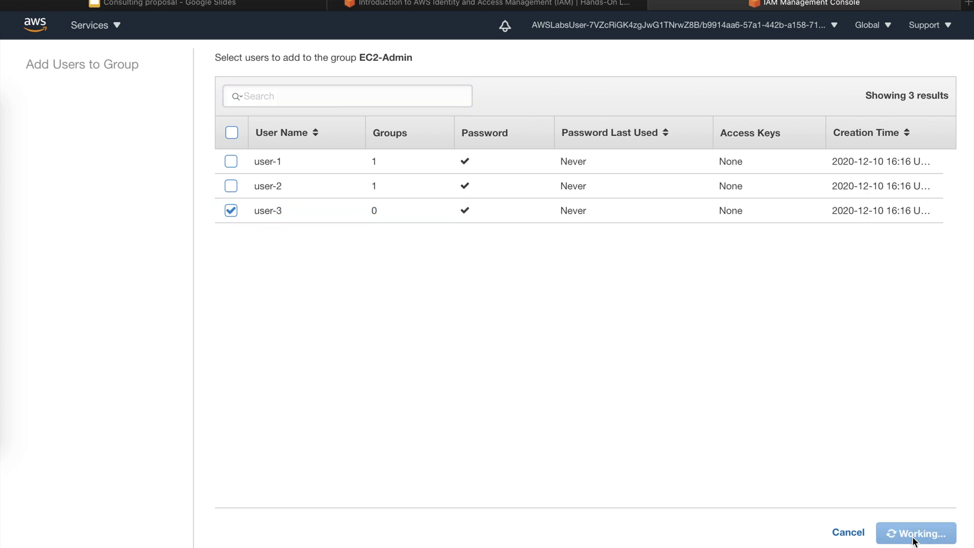
{"action": "left_click", "coordinate": [233, 167]}
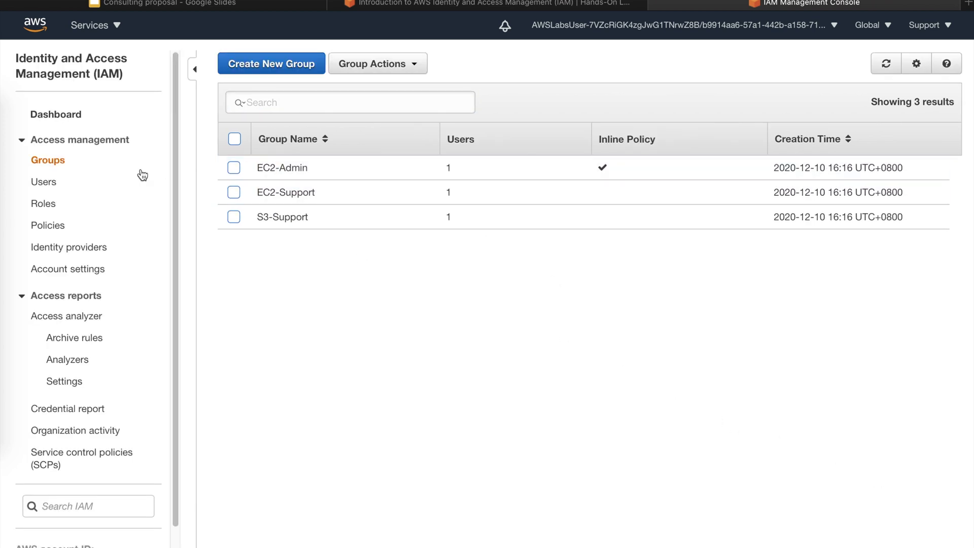
{"action": "left_click", "coordinate": [51, 181]}
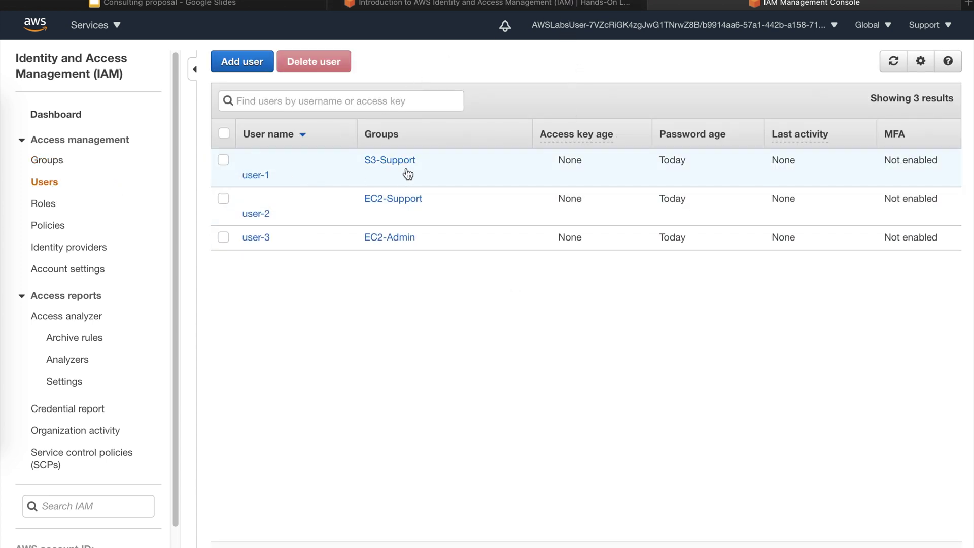
- Return to the lab guide and read the Task 3 introduction and its description of the IAM users sign-in link
{"action": "left_click", "coordinate": [522, 7]}
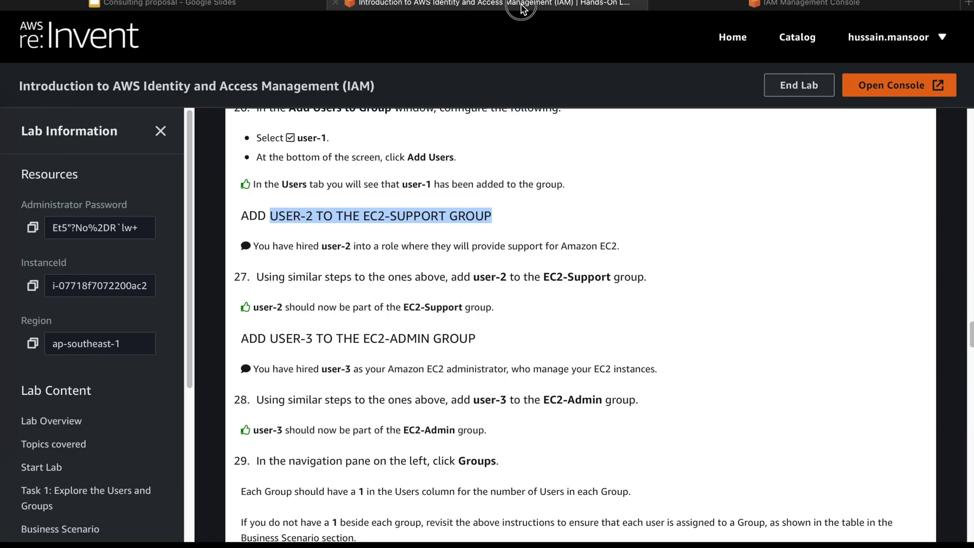
{"action": "scroll", "coordinate": [445, 330], "scroll_direction": "down", "scroll_amount": 4}
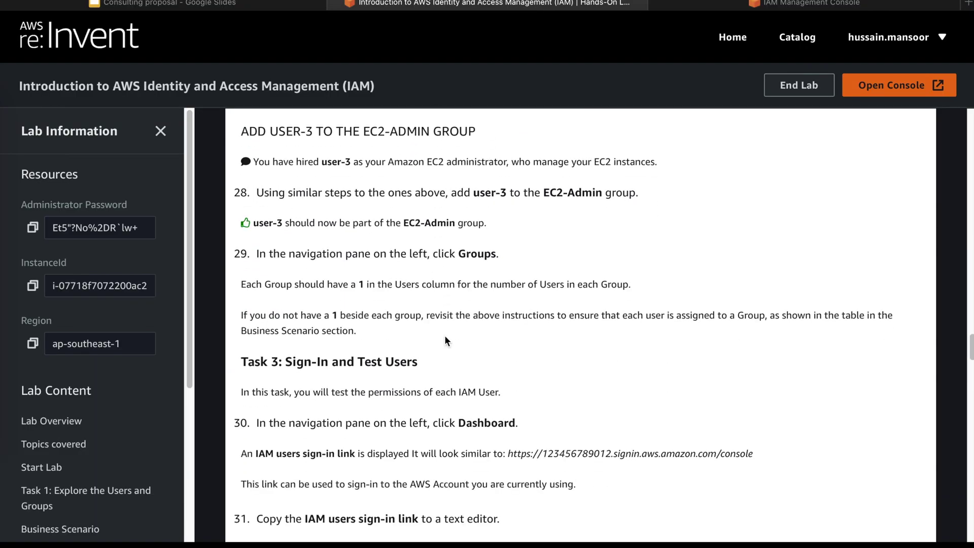
{"action": "scroll", "coordinate": [445, 337], "scroll_direction": "down", "scroll_amount": 1}
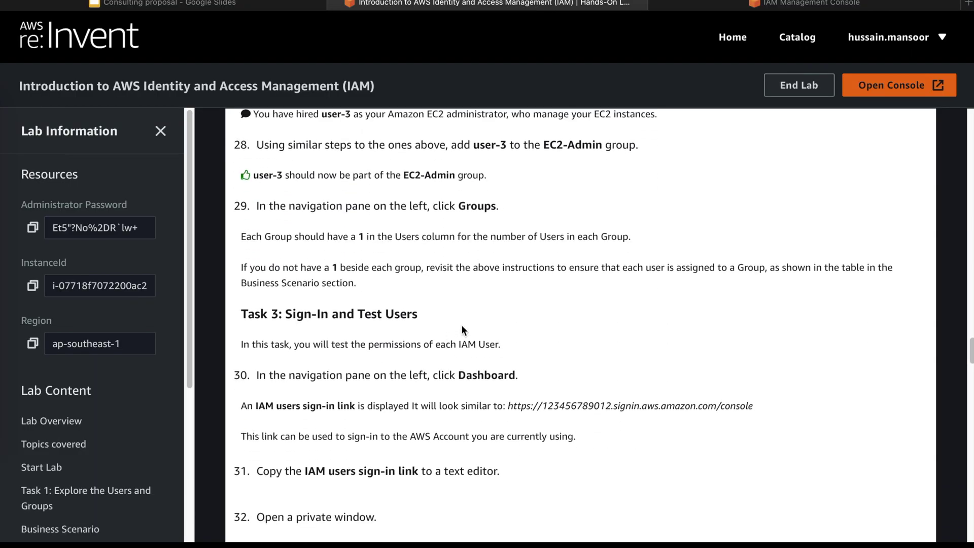
{"action": "scroll", "coordinate": [497, 342], "scroll_direction": "down", "scroll_amount": 1}
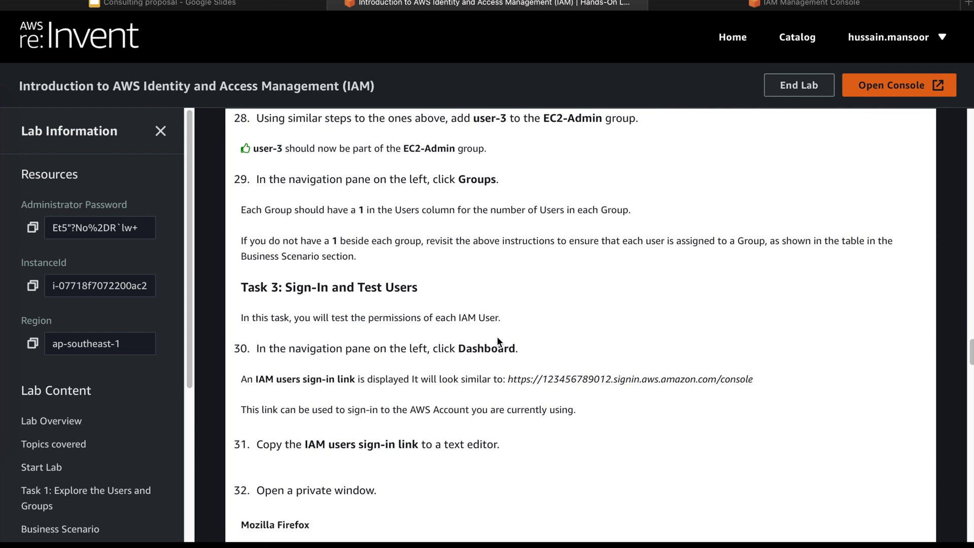
{"action": "left_click_drag", "start_coordinate": [282, 288], "coordinate": [435, 290]}
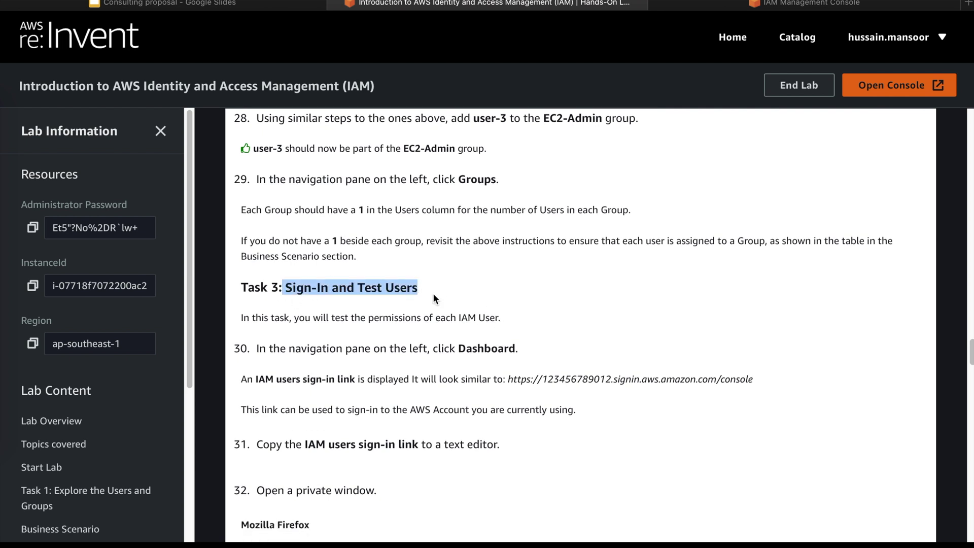
{"action": "scroll", "coordinate": [434, 294], "scroll_direction": "down", "scroll_amount": 2}
{"action": "scroll", "coordinate": [433, 293], "scroll_direction": "down", "scroll_amount": 1}
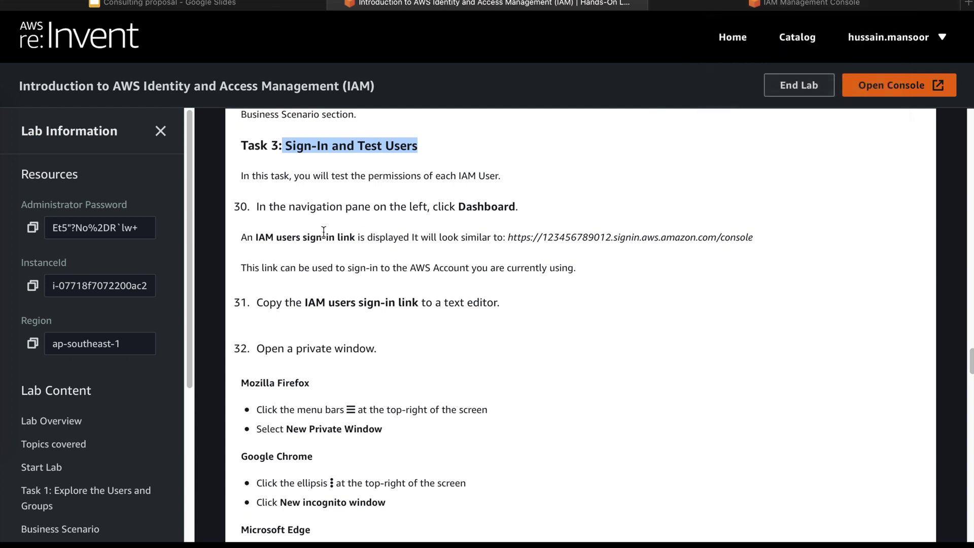
{"action": "left_click", "coordinate": [285, 232]}
{"action": "left_click_drag", "start_coordinate": [256, 237], "coordinate": [753, 237]}
- Switch to the IAM console, open its dashboard and highlight the sign-in URL for IAM users
{"action": "left_click", "coordinate": [807, 4]}
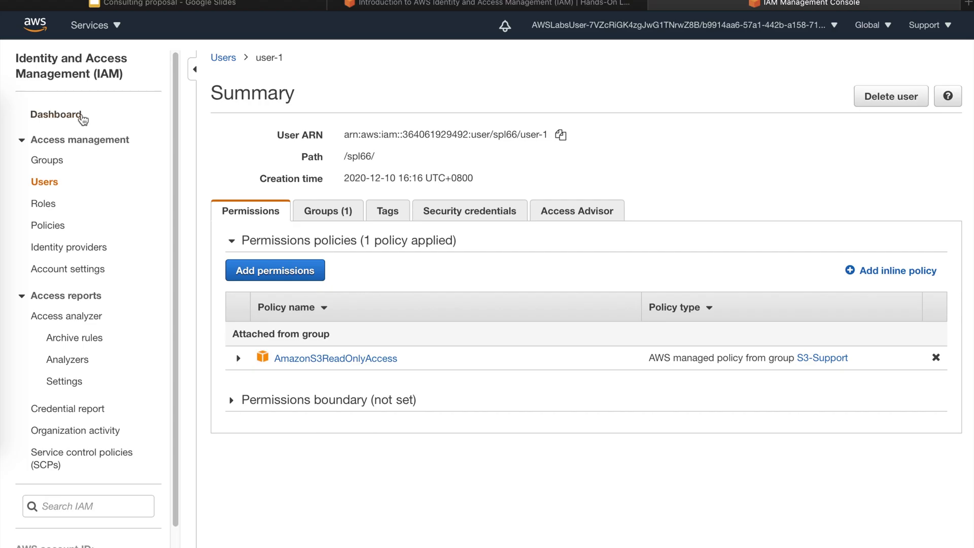
{"action": "left_click", "coordinate": [77, 113]}
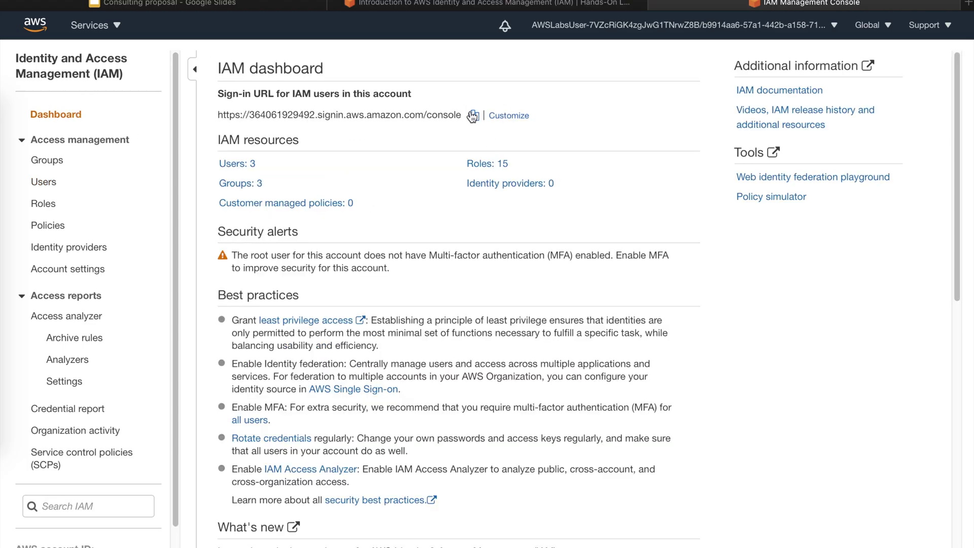
{"action": "left_click_drag", "start_coordinate": [216, 115], "coordinate": [342, 113]}
{"action": "left_click", "coordinate": [280, 114]}
{"action": "triple_click", "coordinate": [338, 115]}
{"action": "triple_click", "coordinate": [413, 121]}
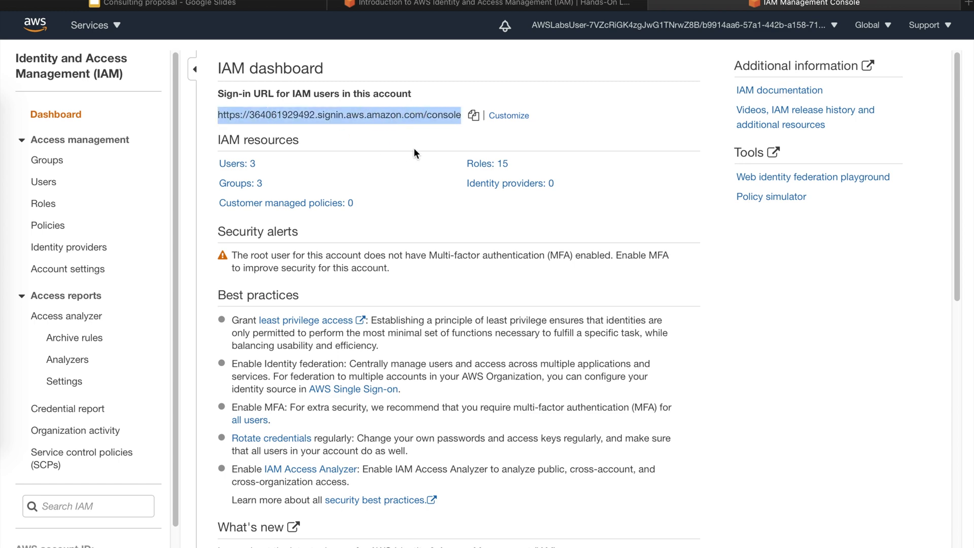
- Read the lab guide's instructions on opening a private window and signing in as user-1
{"action": "key", "text": "ctrl+shift+Tab"}
{"action": "triple_click", "coordinate": [402, 234]}
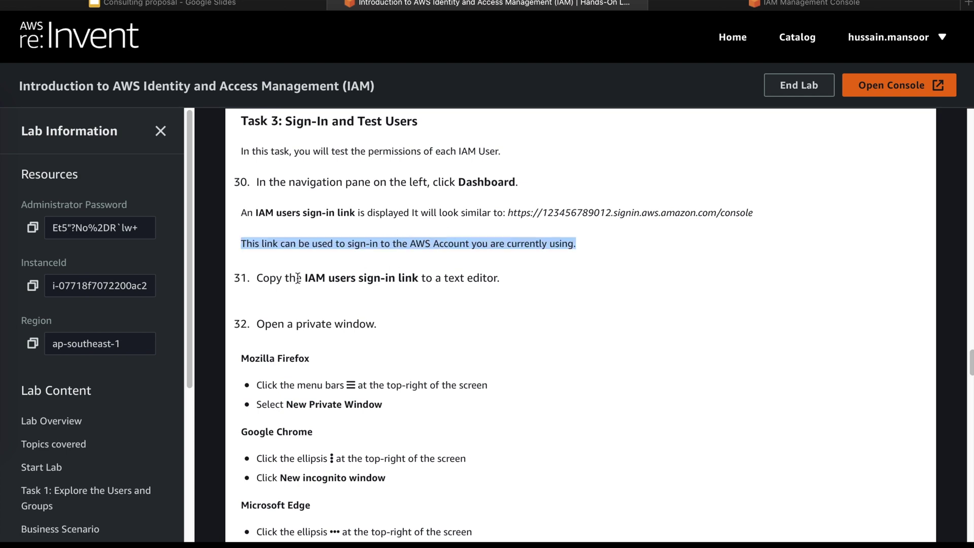
{"action": "scroll", "coordinate": [297, 278], "scroll_direction": "down", "scroll_amount": 1}
{"action": "left_click_drag", "start_coordinate": [285, 283], "coordinate": [391, 295]}
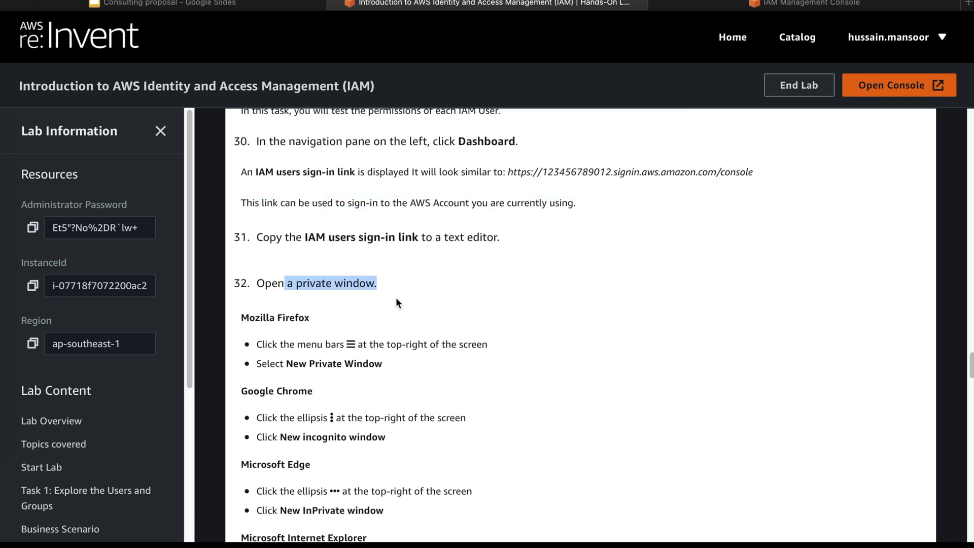
{"action": "scroll", "coordinate": [406, 305], "scroll_direction": "down", "scroll_amount": 8}
{"action": "scroll", "coordinate": [419, 311], "scroll_direction": "down", "scroll_amount": 1}
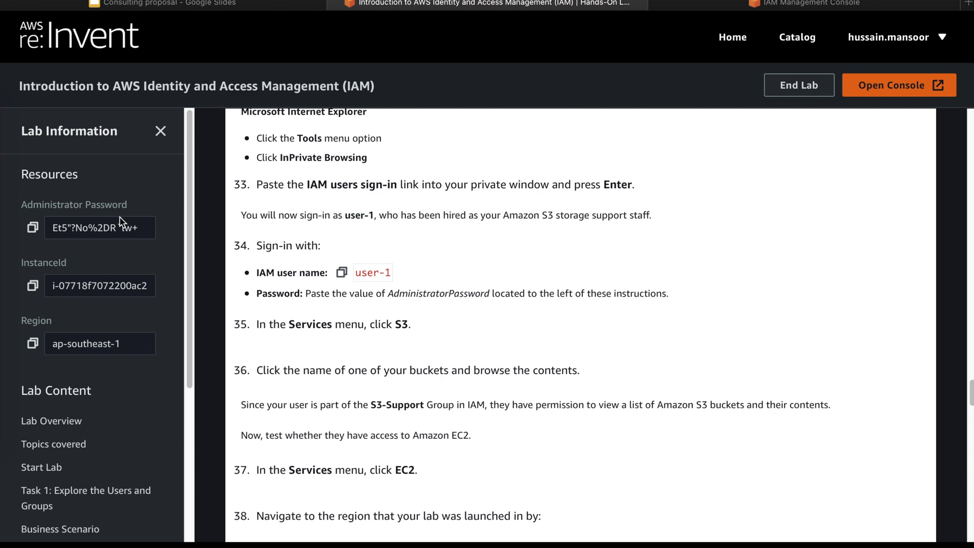
- Copy the IAM users sign-in URL from the IAM dashboard and open it in a private browser window
{"action": "left_click", "coordinate": [809, 5]}
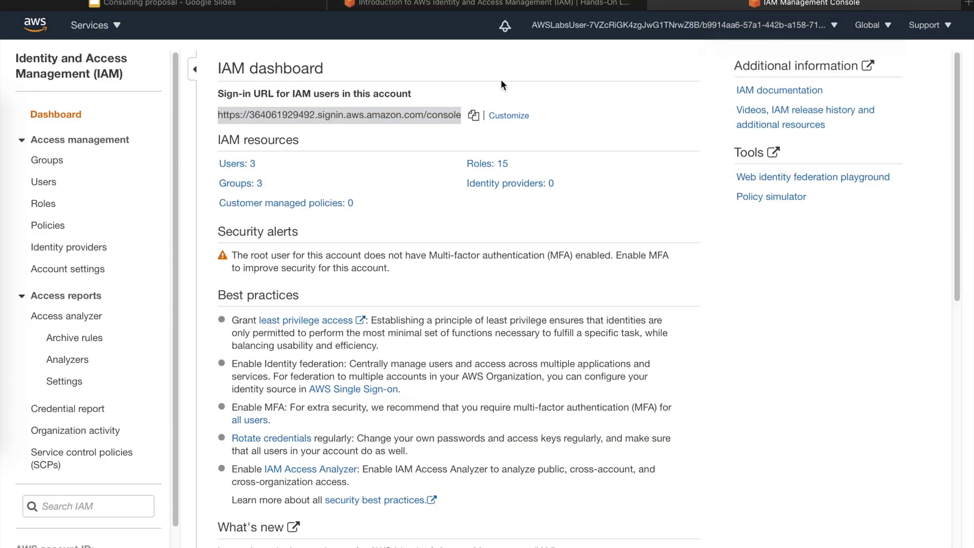
{"action": "left_click", "coordinate": [474, 117]}
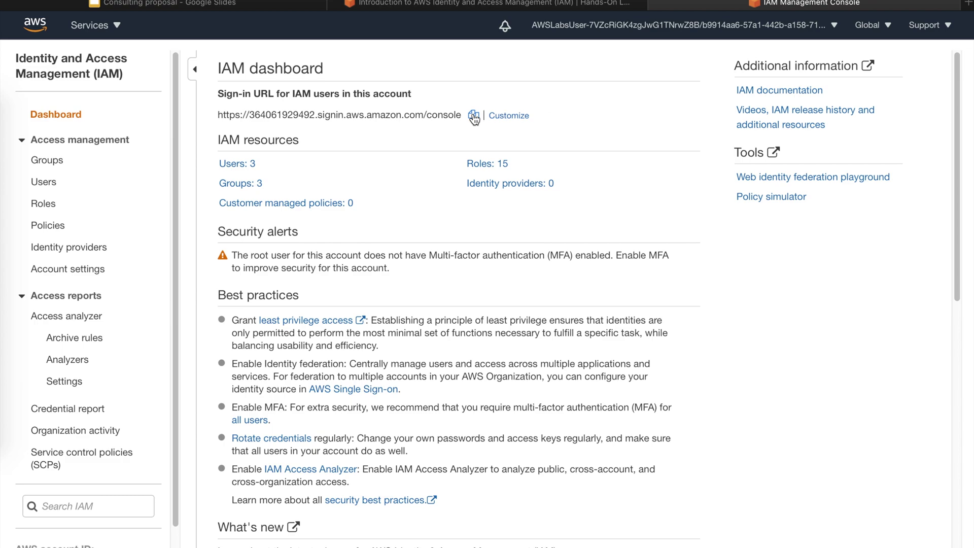
{"action": "key", "text": "super+shift+n"}
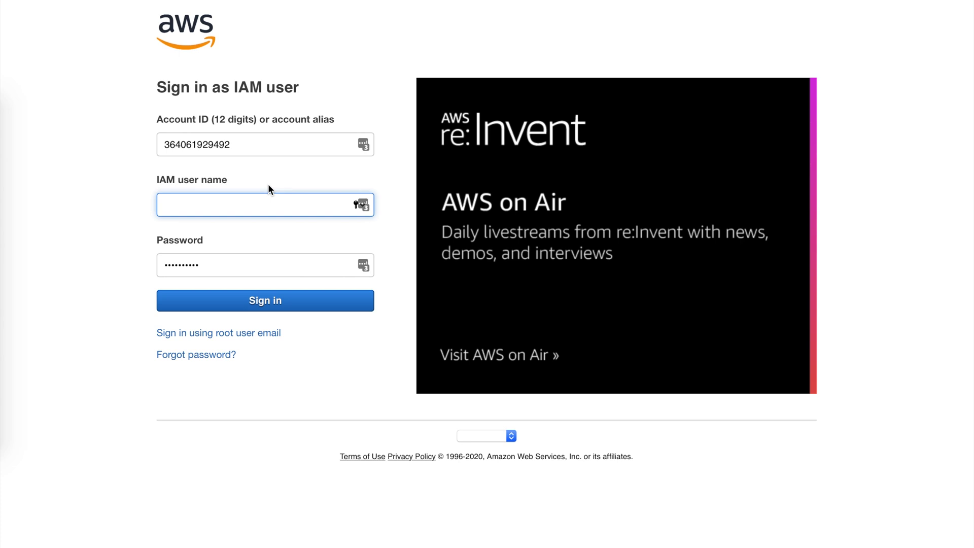
- Sign in as IAM user user-1 with the administrator password copied from the lab guide, and dismiss the new services notice
{"action": "type", "text": "user"}
{"action": "type", "text": "1"}
{"action": "key", "text": "Tab"}
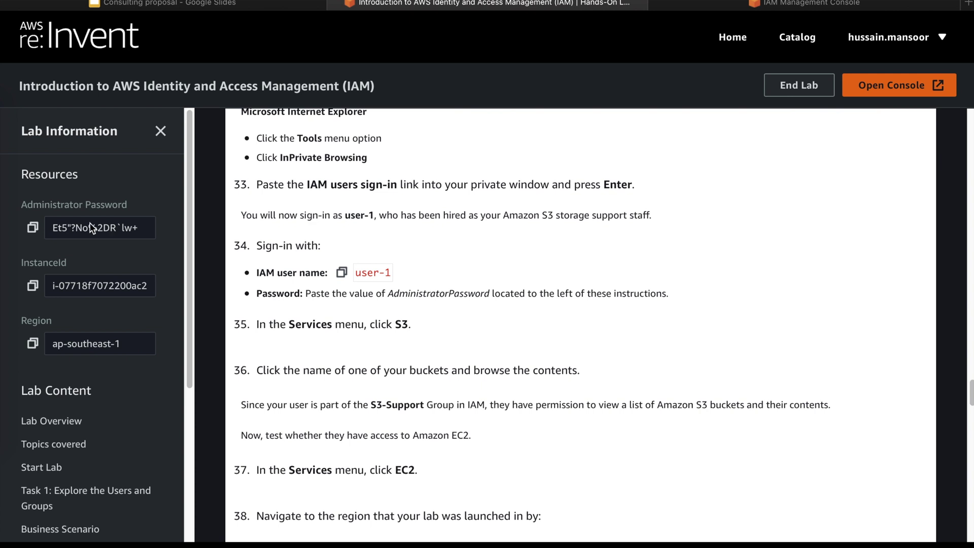
{"action": "left_click", "coordinate": [32, 227]}
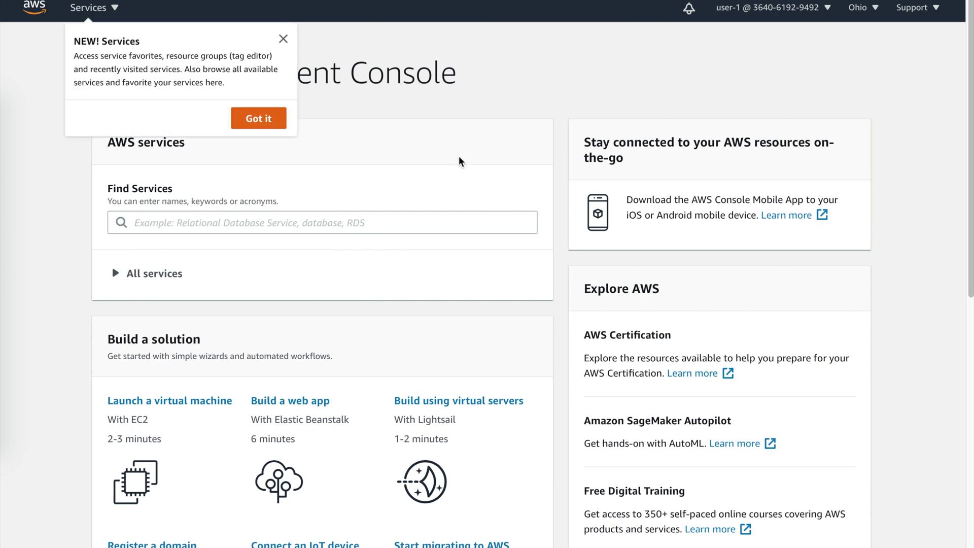
{"action": "left_click", "coordinate": [282, 38]}
- Read the lab guide's instructions for testing user-1's access to S3 buckets and to EC2
{"action": "key", "text": "ctrl+shift+Tab"}
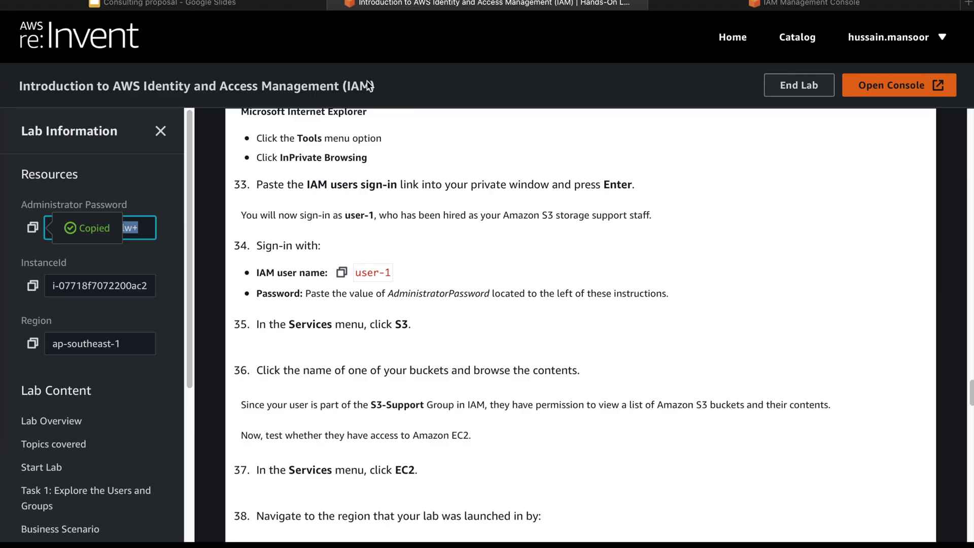
{"action": "scroll", "coordinate": [409, 303], "scroll_direction": "down", "scroll_amount": 4}
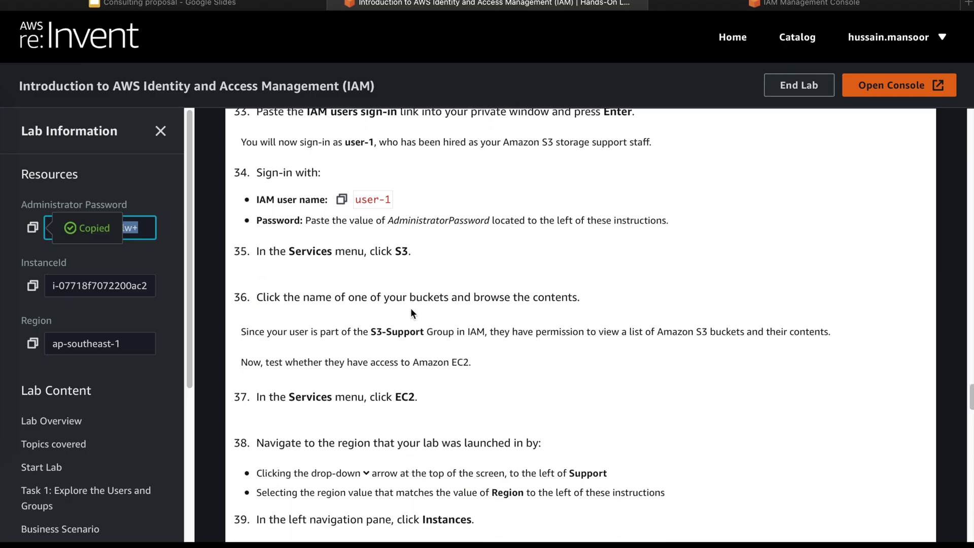
{"action": "left_click_drag", "start_coordinate": [304, 233], "coordinate": [519, 240]}
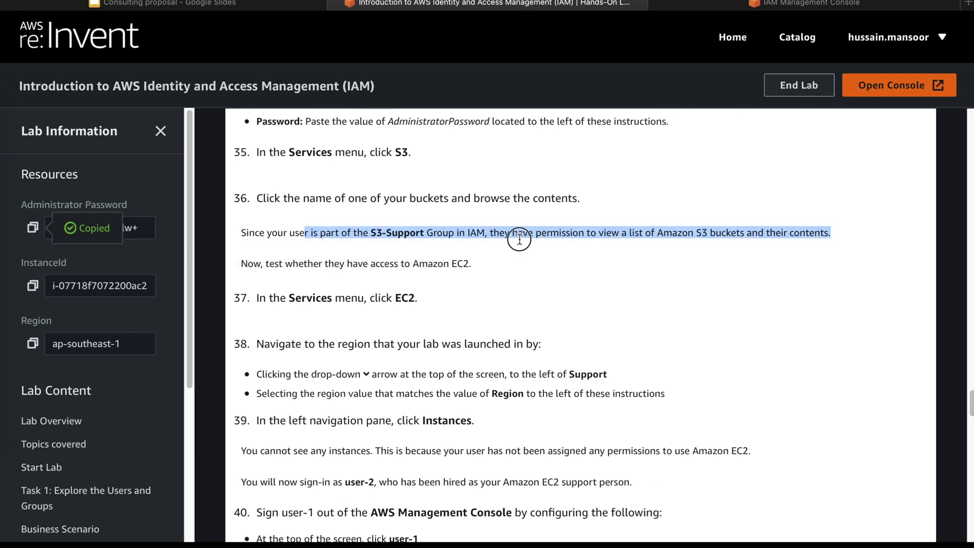
{"action": "left_click", "coordinate": [419, 301]}
{"action": "triple_click", "coordinate": [332, 291]}
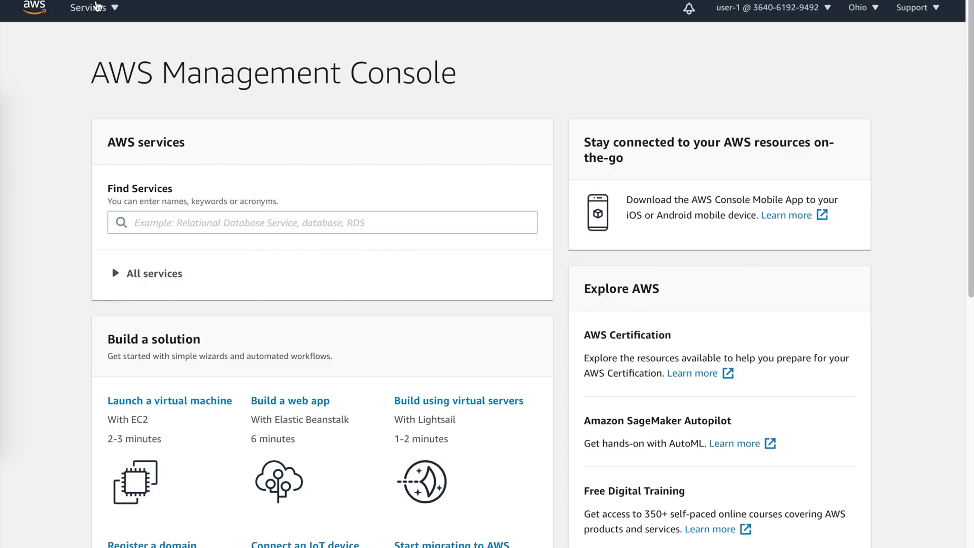
- Open the EC2 service in user-1's session and check user-1's group in the IAM console's users list
{"action": "left_click", "coordinate": [97, 8]}
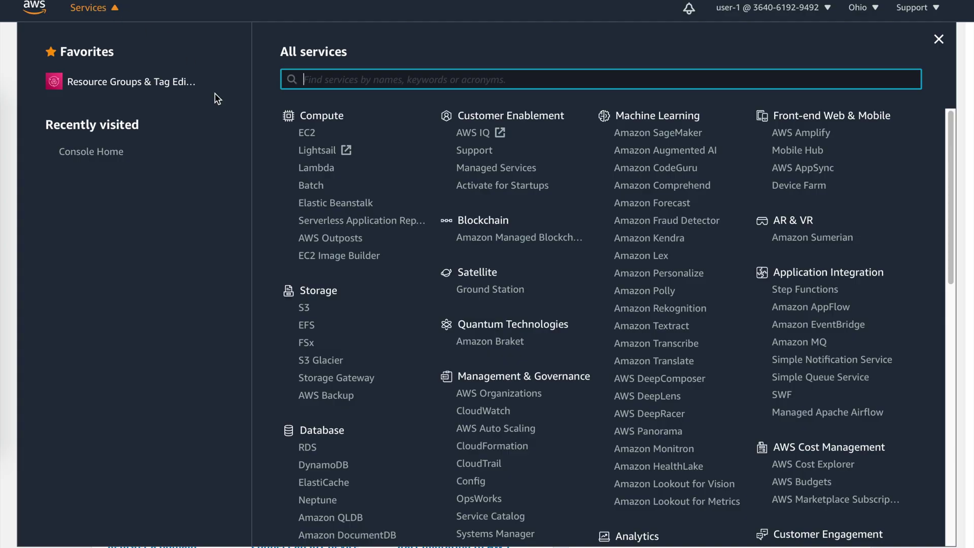
{"action": "left_click", "coordinate": [307, 133]}
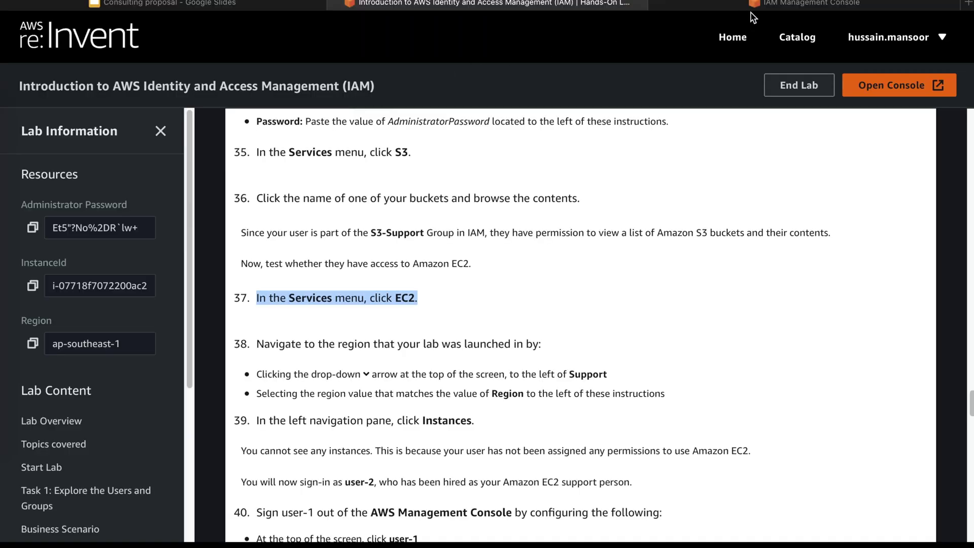
{"action": "left_click", "coordinate": [755, 6]}
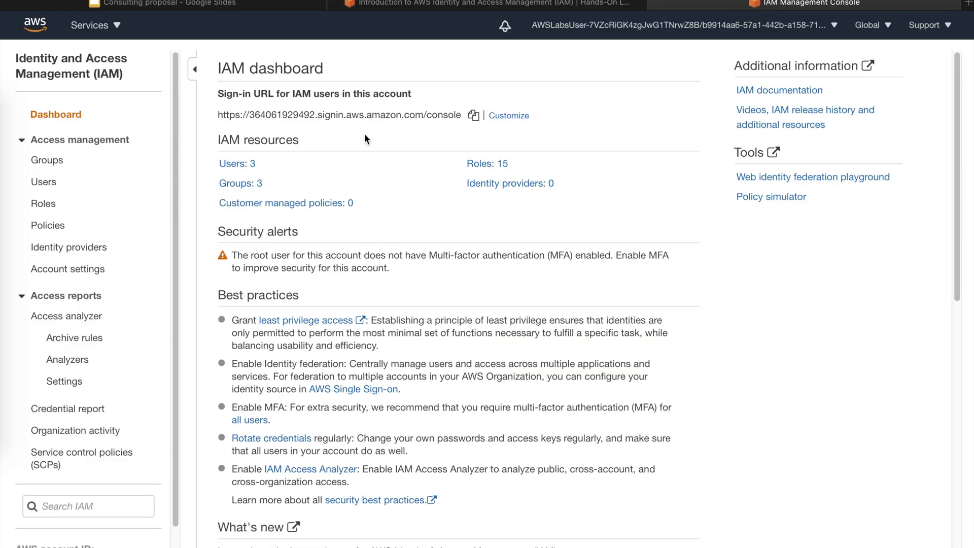
{"action": "left_click", "coordinate": [238, 163]}
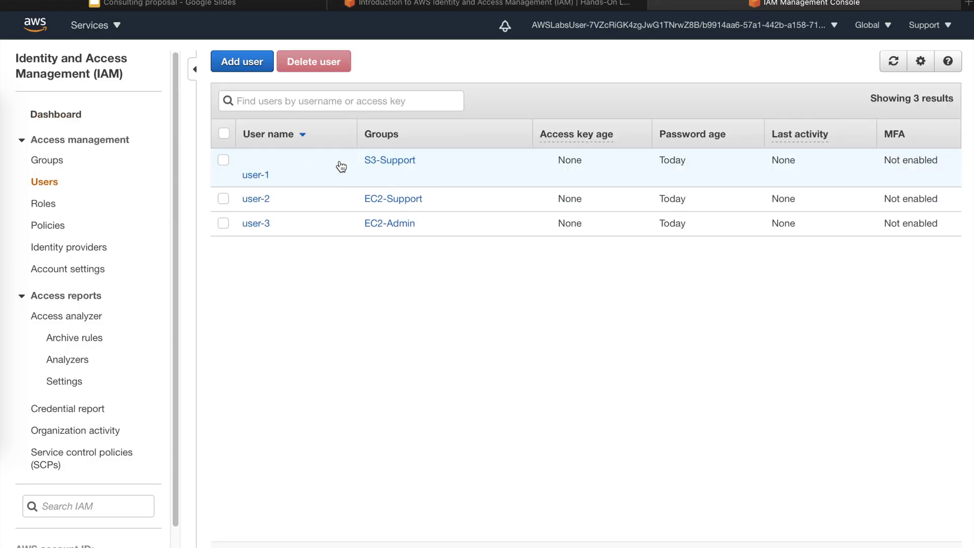
{"action": "left_click", "coordinate": [513, 7]}
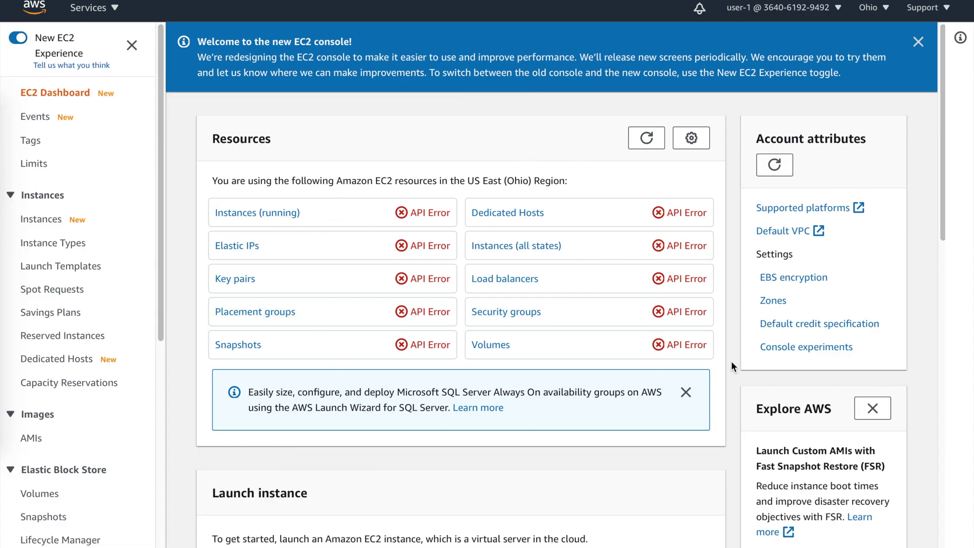
- Look over the EC2 dashboard as user-1, open the running instances list and remove its running-state filter
{"action": "scroll", "coordinate": [677, 268], "scroll_direction": "down", "scroll_amount": 10}
{"action": "scroll", "coordinate": [677, 268], "scroll_direction": "up", "scroll_amount": 10}
{"action": "left_click", "coordinate": [257, 212]}
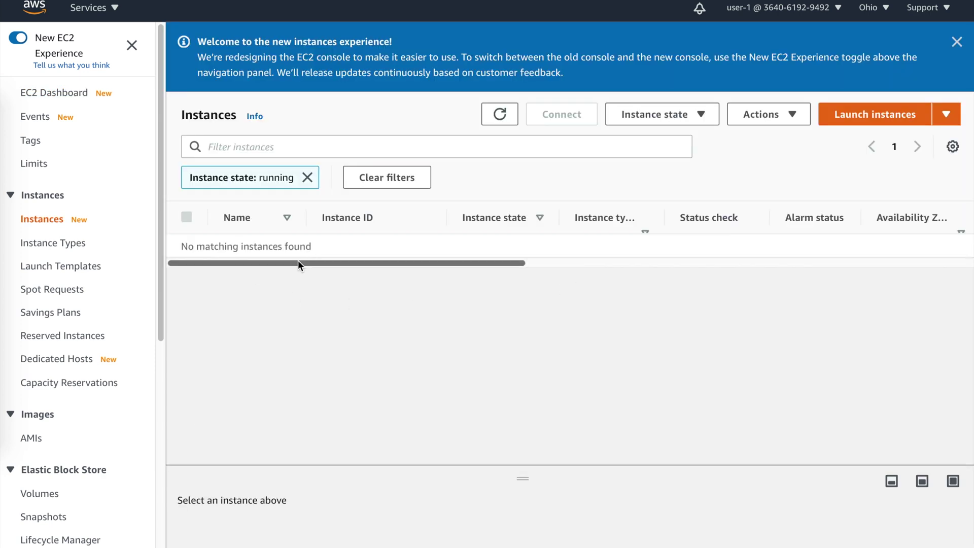
{"action": "left_click", "coordinate": [307, 177]}
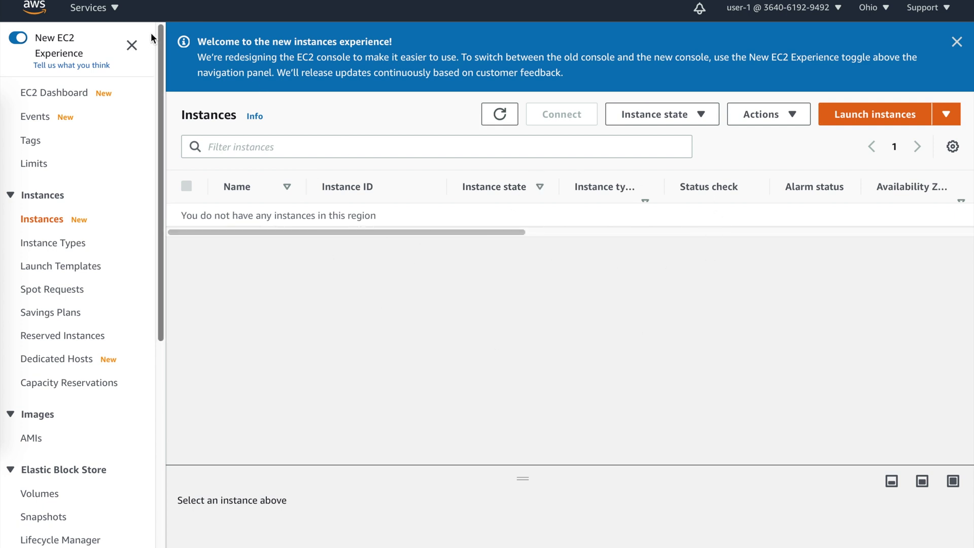
- Search the services for "s3" and open the S3 console in user-1's session
{"action": "left_click", "coordinate": [105, 9]}
{"action": "type", "text": "s3"}
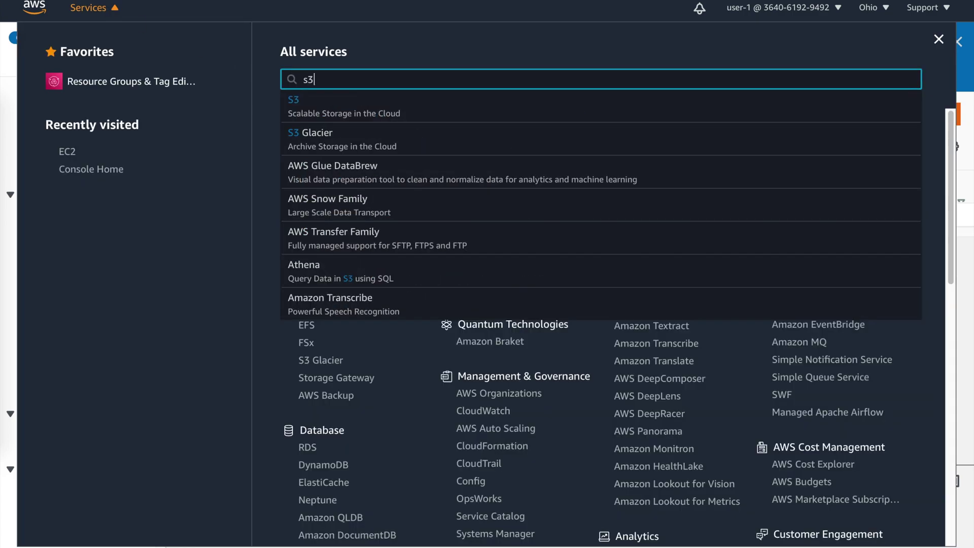
{"action": "left_click", "coordinate": [366, 106]}
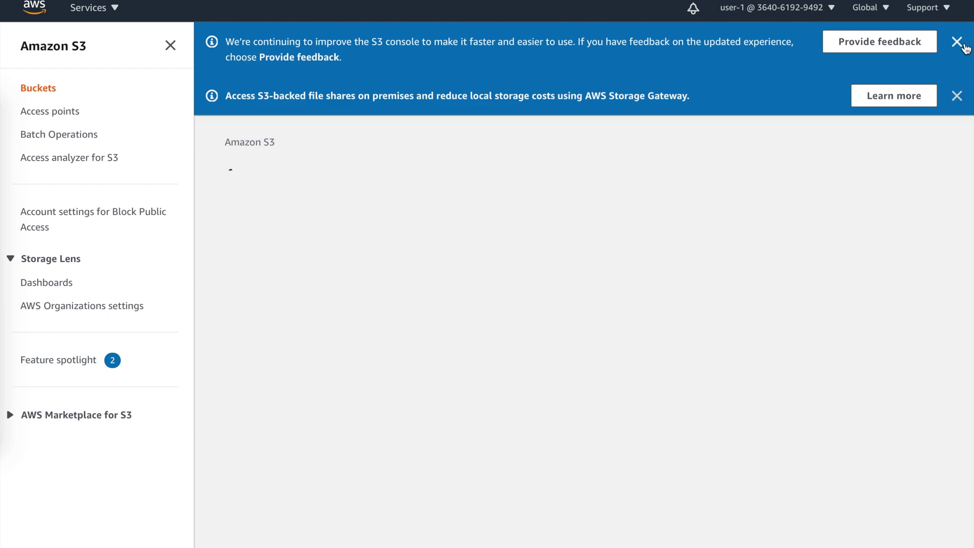
- Dismiss the two notification banners in the S3 console and look over user-1's bucket list
{"action": "left_click", "coordinate": [957, 42]}
{"action": "left_click", "coordinate": [958, 42]}
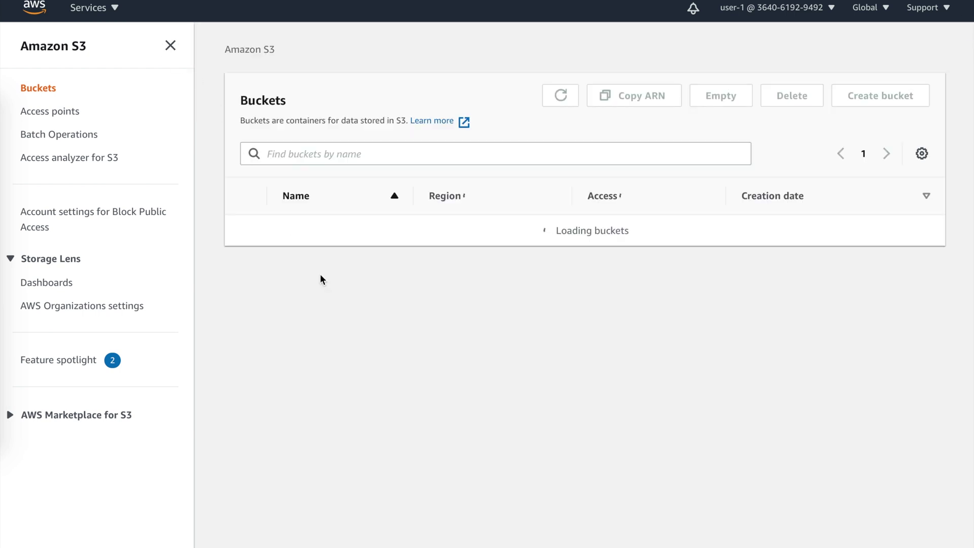
{"action": "mouse_move", "coordinate": [434, 318]}
{"action": "left_mouse_down"}
{"action": "mouse_move", "coordinate": [398, 272]}
{"action": "mouse_move", "coordinate": [422, 330]}
{"action": "mouse_move", "coordinate": [420, 283]}
{"action": "mouse_move", "coordinate": [426, 318]}
{"action": "left_mouse_up"}
{"action": "left_click", "coordinate": [429, 335]}
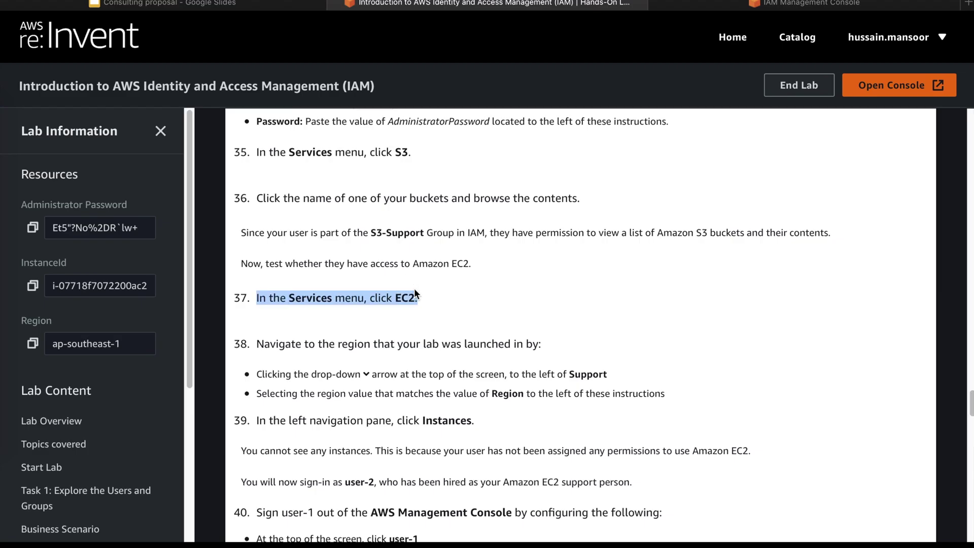
- Read the lab guide's instructions for testing user-2 and user-3, and open the users list in the IAM console
{"action": "scroll", "coordinate": [414, 288], "scroll_direction": "down", "scroll_amount": 4}
{"action": "scroll", "coordinate": [419, 293], "scroll_direction": "down", "scroll_amount": 3}
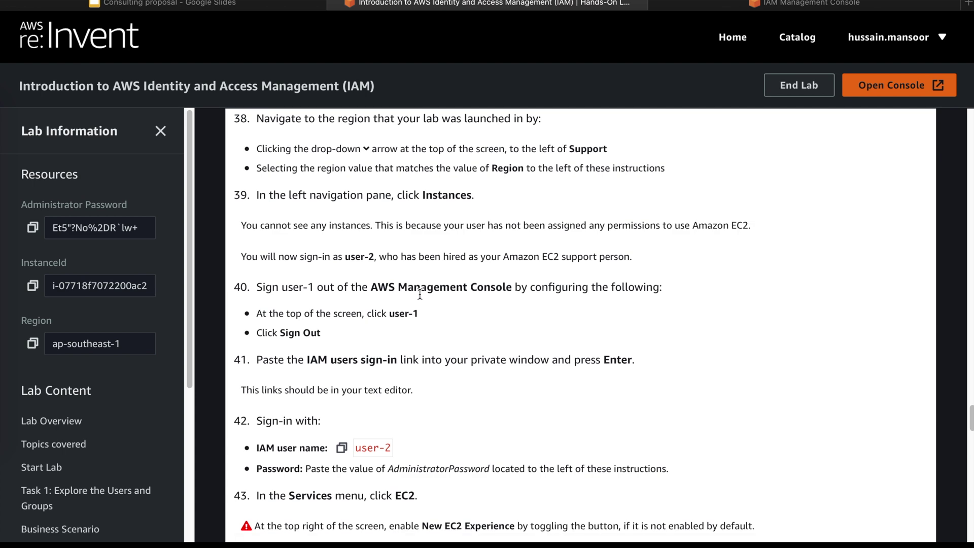
{"action": "scroll", "coordinate": [420, 297], "scroll_direction": "down", "scroll_amount": 6}
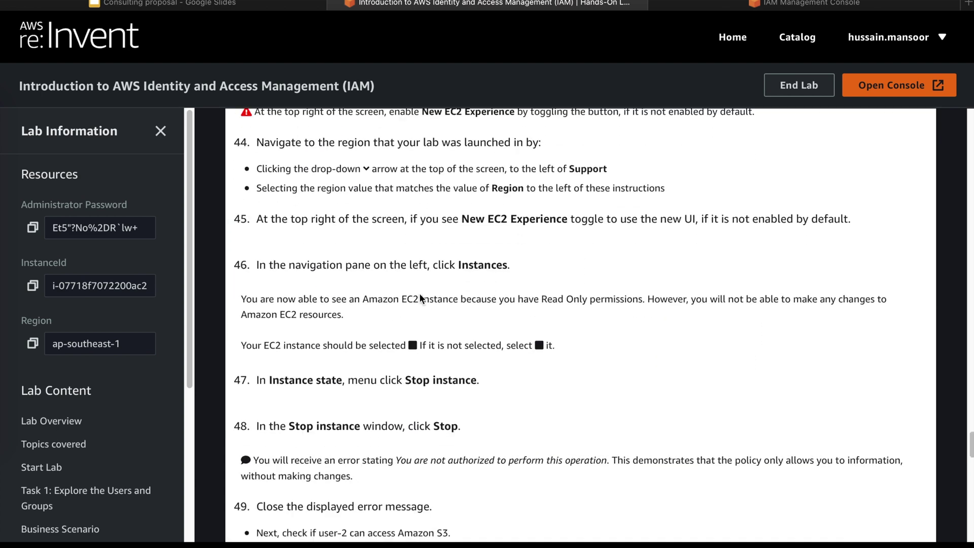
{"action": "scroll", "coordinate": [419, 293], "scroll_direction": "up", "scroll_amount": 3}
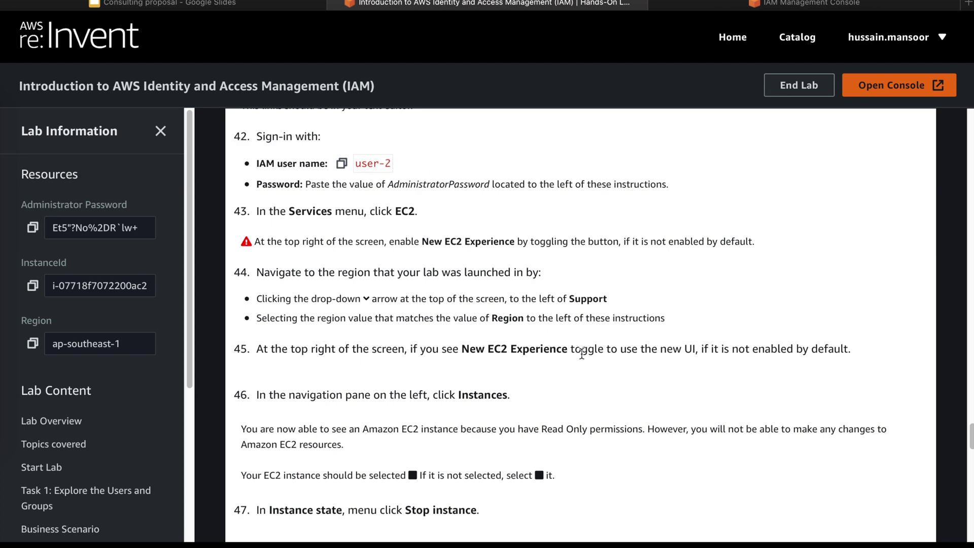
{"action": "scroll", "coordinate": [394, 361], "scroll_direction": "down", "scroll_amount": 15}
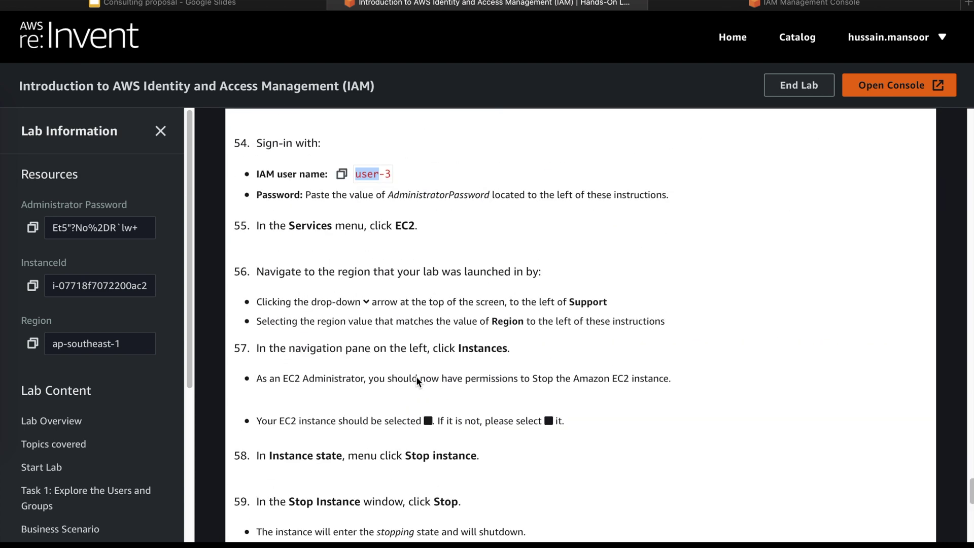
{"action": "left_click", "coordinate": [379, 199]}
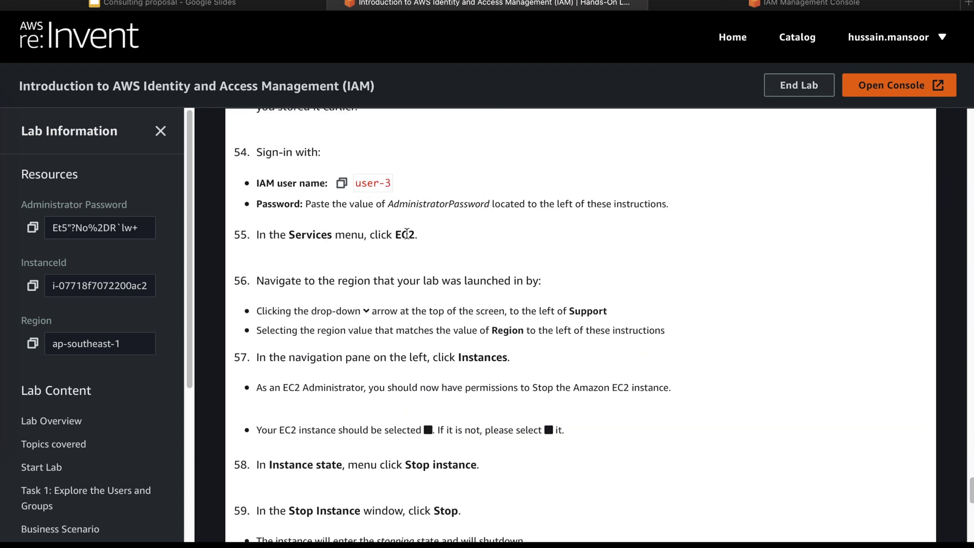
{"action": "left_click_drag", "start_coordinate": [433, 235], "coordinate": [320, 219]}
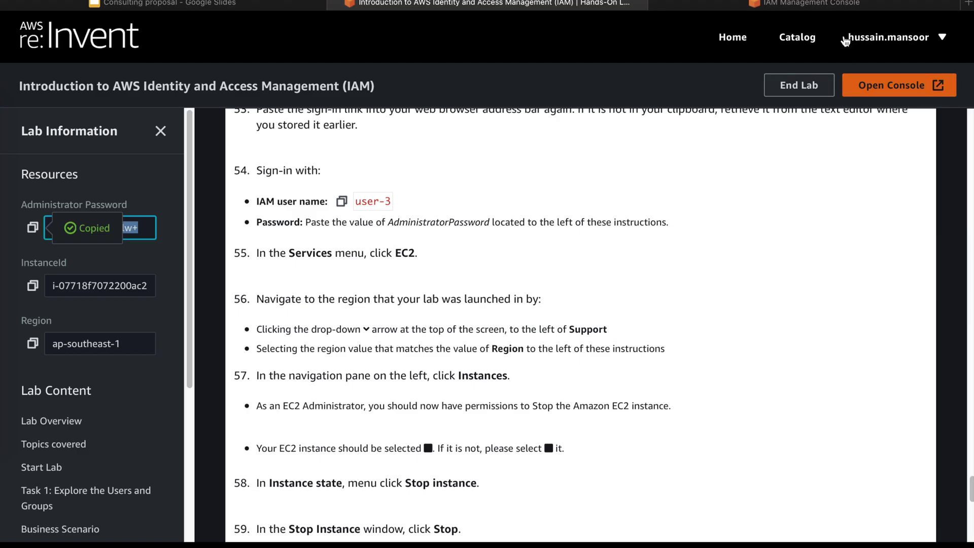
{"action": "left_click", "coordinate": [856, 6]}
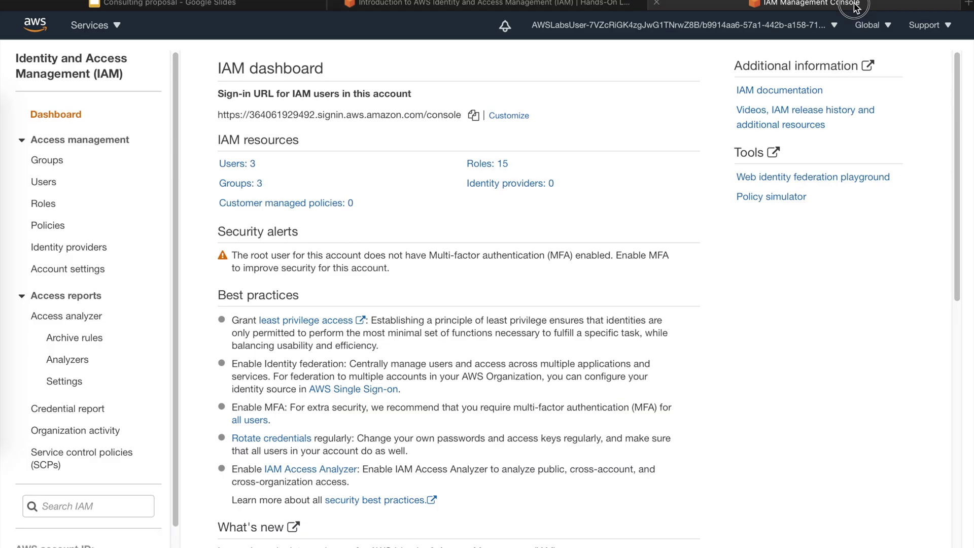
{"action": "left_click", "coordinate": [230, 163]}
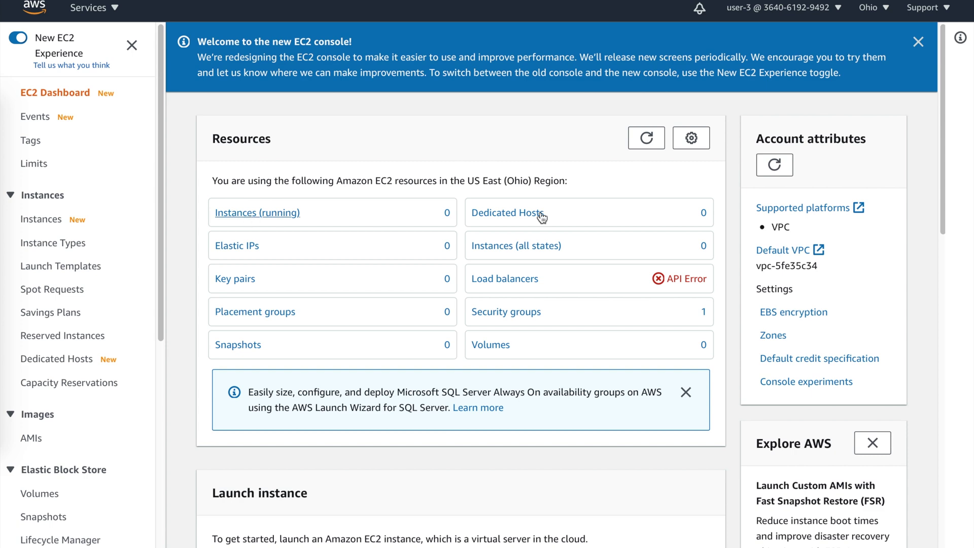
- Open the EC2 instances list in user-3's session and switch the region to Asia Pacific (Singapore)
{"action": "left_click", "coordinate": [282, 212]}
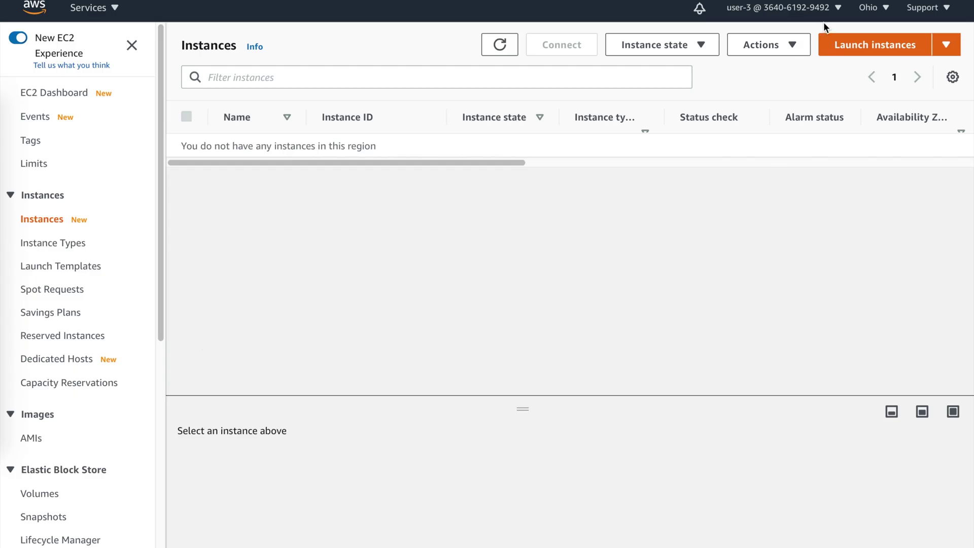
{"action": "left_click", "coordinate": [887, 19]}
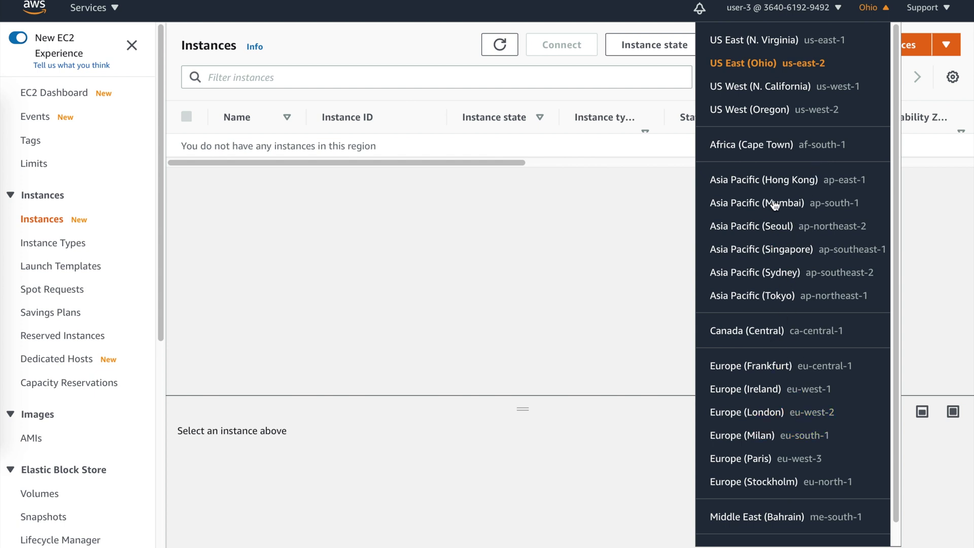
{"action": "left_click", "coordinate": [784, 250]}
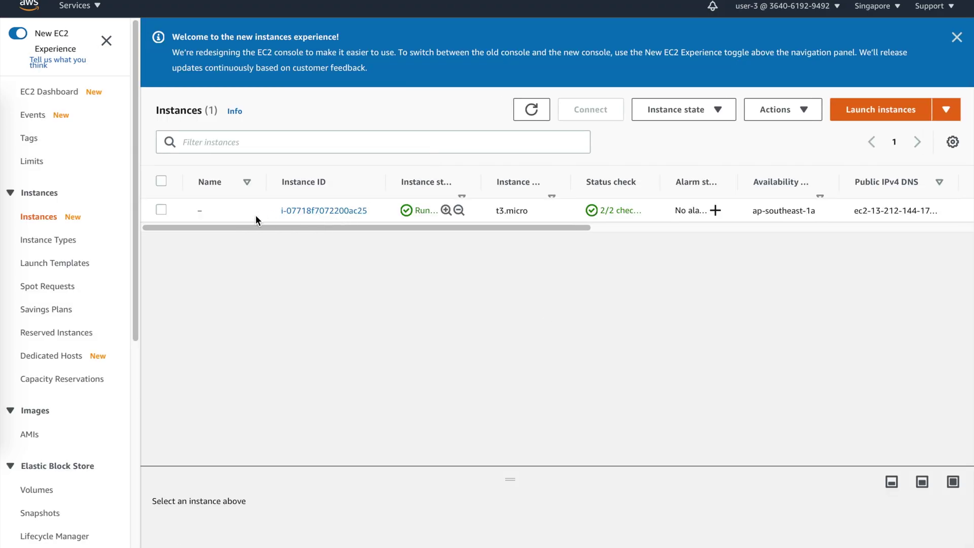
- Check the lab guide's region and Instances steps for user-3, and user-3's group in the IAM users list
{"action": "left_click_drag", "start_coordinate": [585, 231], "coordinate": [428, 228]}
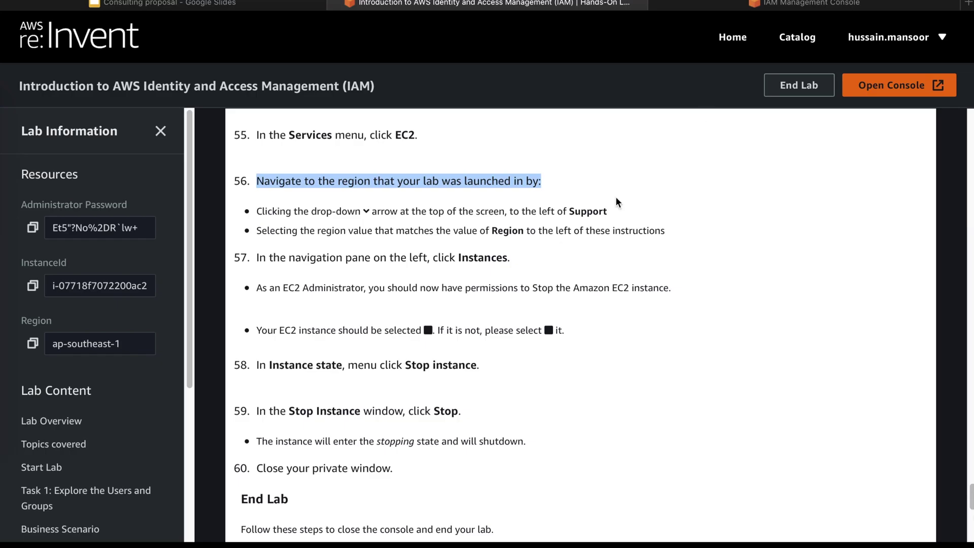
{"action": "left_click_drag", "start_coordinate": [534, 269], "coordinate": [477, 261]}
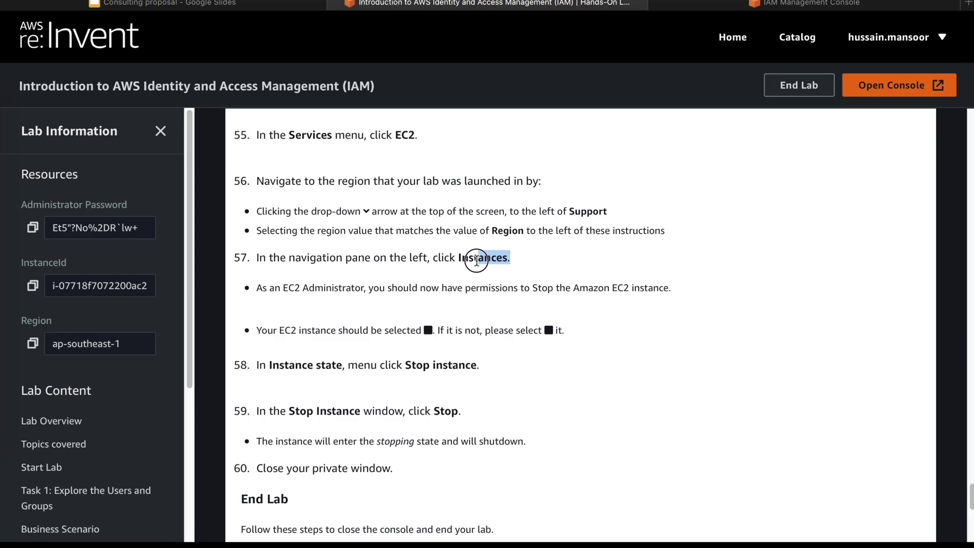
{"action": "scroll", "coordinate": [477, 261], "scroll_direction": "down", "scroll_amount": 1}
{"action": "left_click", "coordinate": [804, 6]}
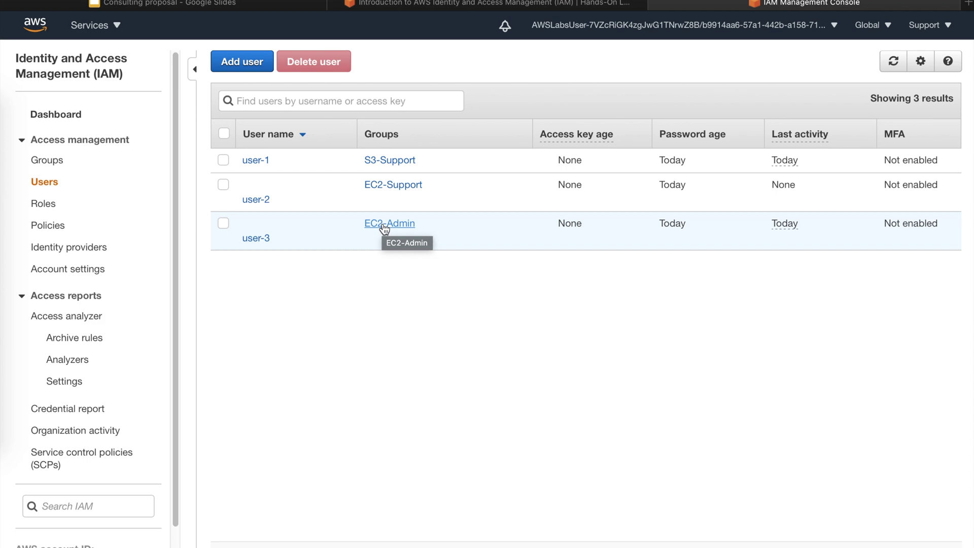
{"action": "left_click", "coordinate": [498, 4]}
{"action": "scroll", "coordinate": [440, 228], "scroll_direction": "down", "scroll_amount": 1}
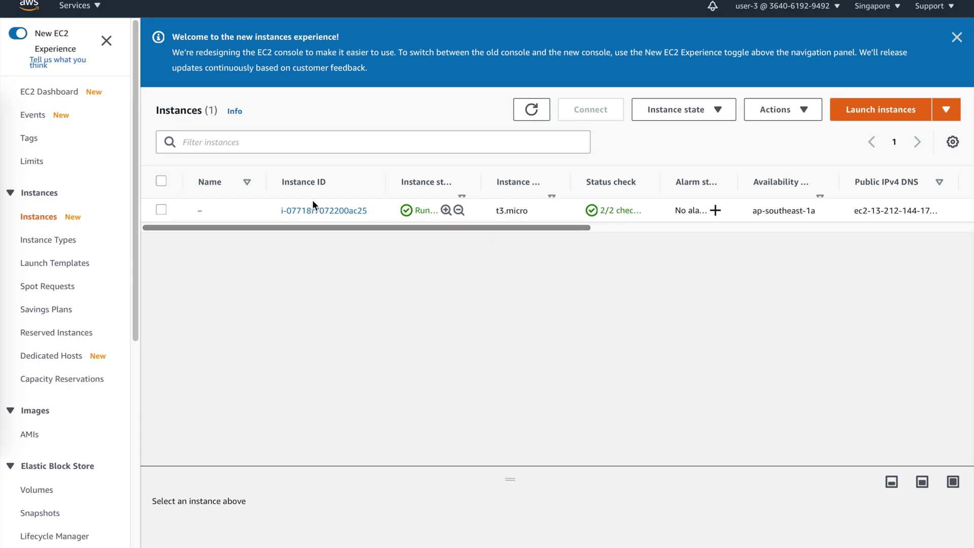
- Stop the running t3.micro instance as user-3 and dismiss the notification banners
{"action": "left_click", "coordinate": [163, 212]}
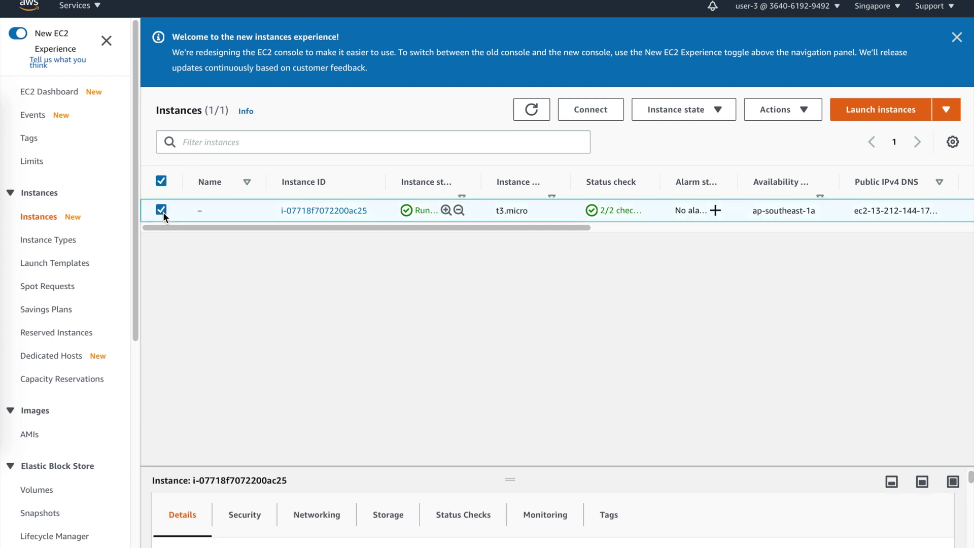
{"action": "left_click", "coordinate": [711, 118]}
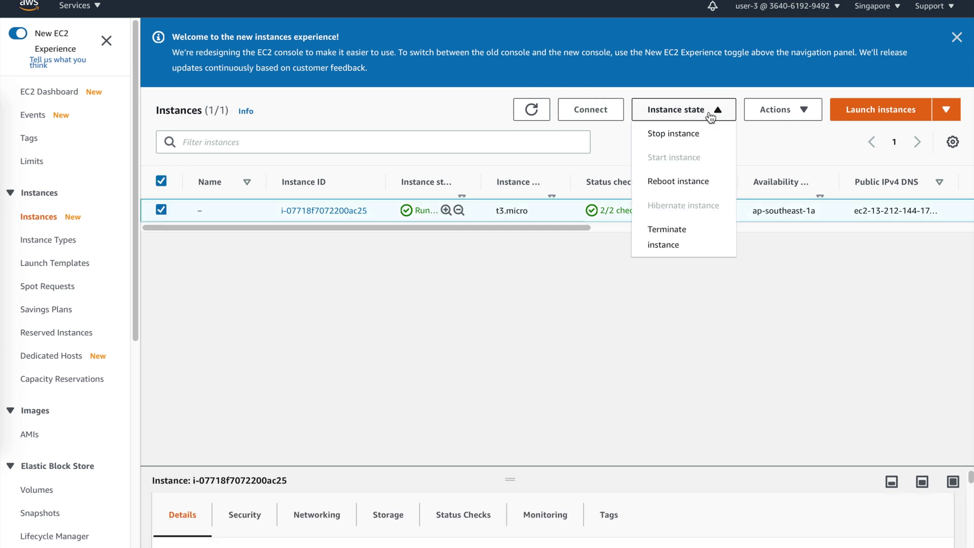
{"action": "left_click", "coordinate": [699, 134]}
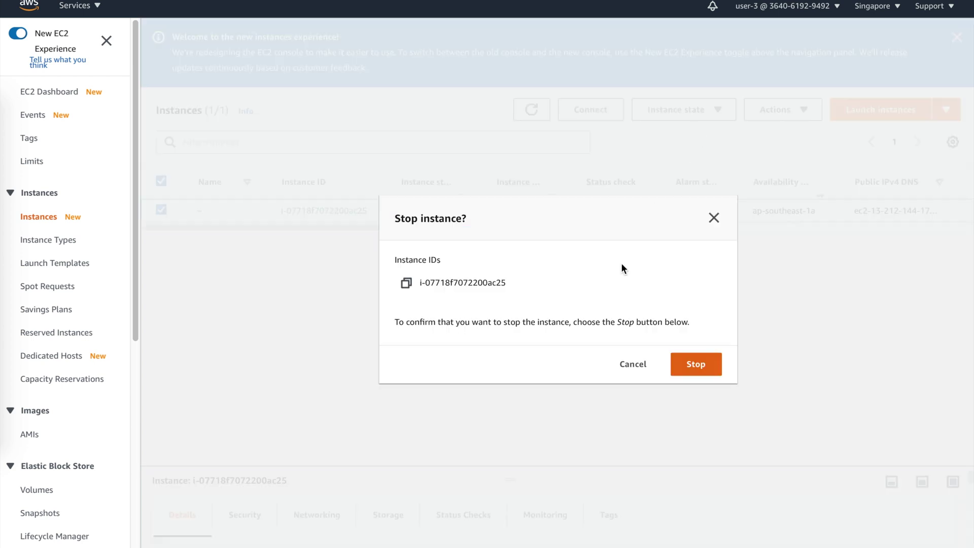
{"action": "left_click", "coordinate": [696, 364]}
{"action": "left_click", "coordinate": [958, 37]}
{"action": "left_click", "coordinate": [957, 37]}
- Widen the Instance state column and refresh the instances list
{"action": "left_click_drag", "start_coordinate": [480, 105], "coordinate": [529, 106]}
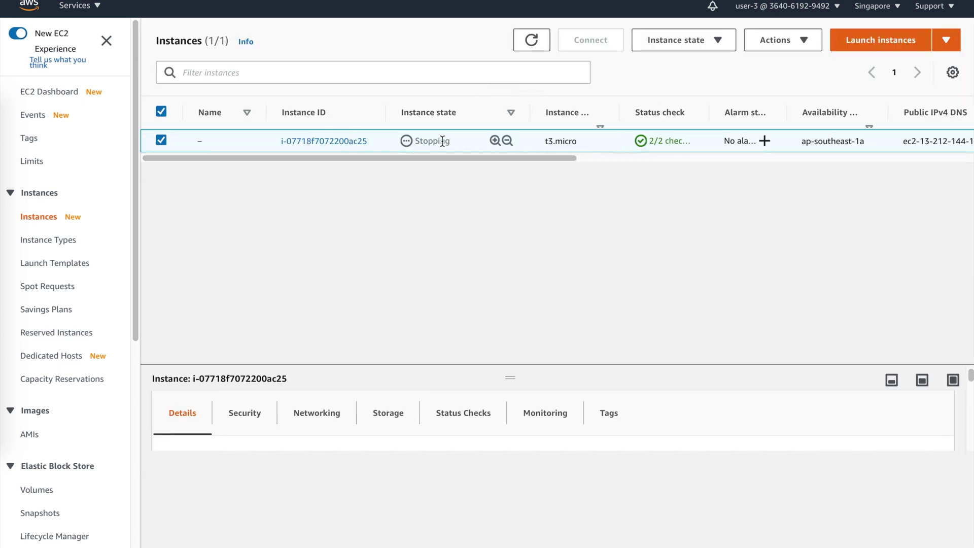
{"action": "left_click", "coordinate": [540, 48]}
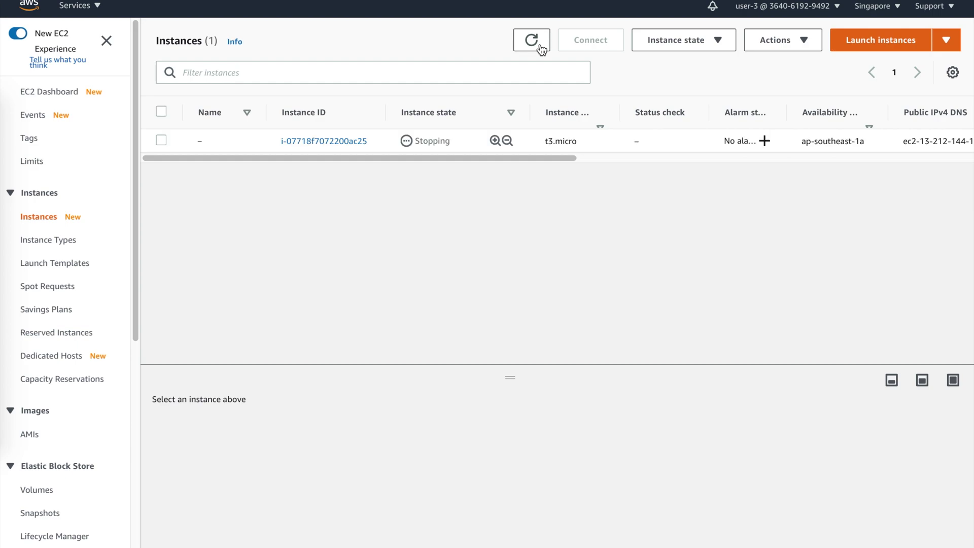
- Compare the lab guide's stop-instance steps with the instance's state in user-3's EC2 instances list
{"action": "key", "text": "super+Tab"}
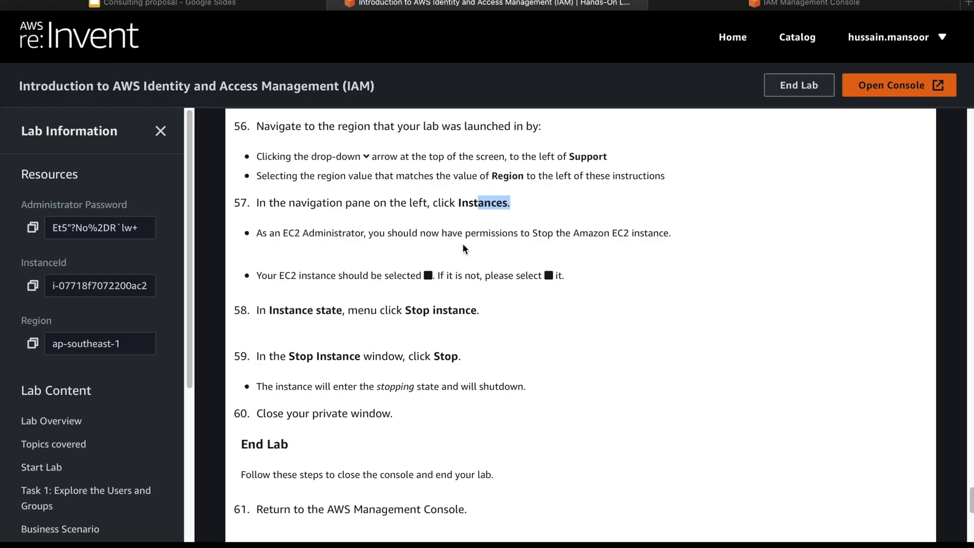
{"action": "scroll", "coordinate": [462, 248], "scroll_direction": "up", "scroll_amount": 1}
{"action": "left_click", "coordinate": [459, 214]}
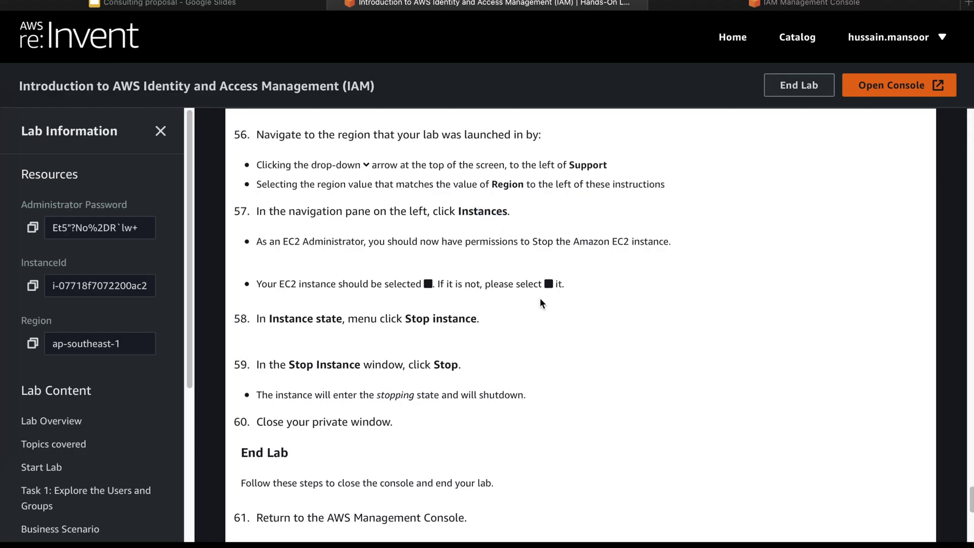
{"action": "scroll", "coordinate": [540, 300], "scroll_direction": "up", "scroll_amount": 3}
{"action": "key", "text": "super+Tab"}
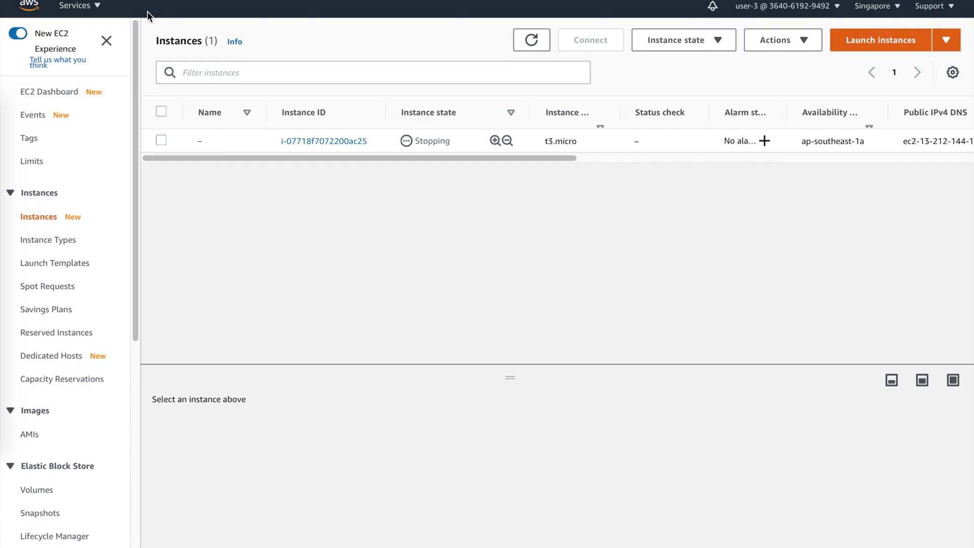
{"action": "key", "text": "super+Tab"}
{"action": "key", "text": "super+Tab"}
{"action": "key", "text": "alt+Tab"}
{"action": "scroll", "coordinate": [506, 287], "scroll_direction": "down", "scroll_amount": 2}
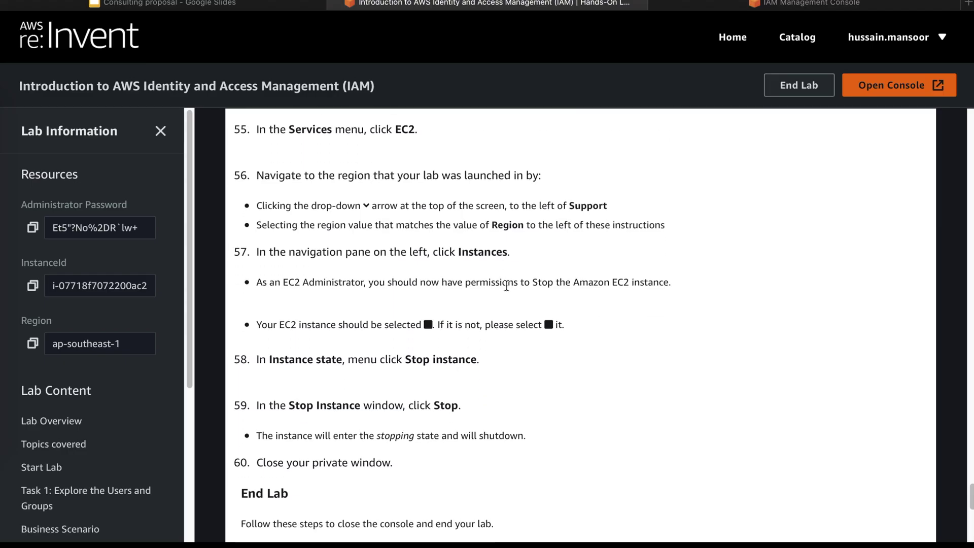
{"action": "scroll", "coordinate": [511, 278], "scroll_direction": "down", "scroll_amount": 1}
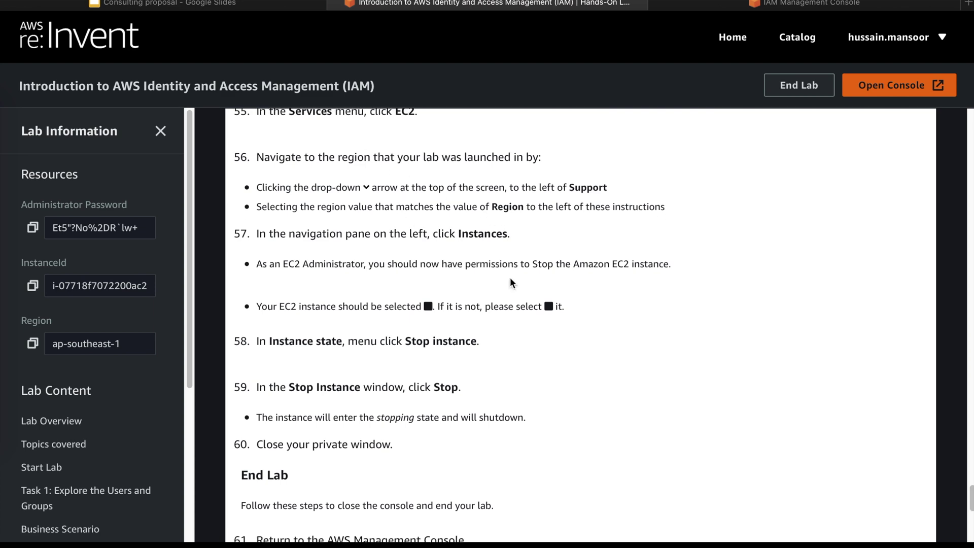
{"action": "key", "text": "alt+Tab"}
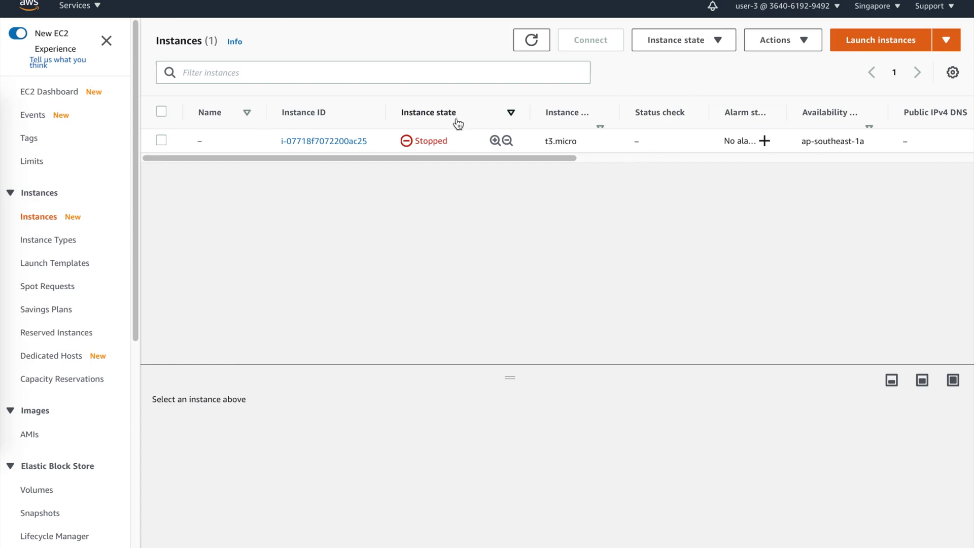
{"action": "key", "text": "alt+Tab"}
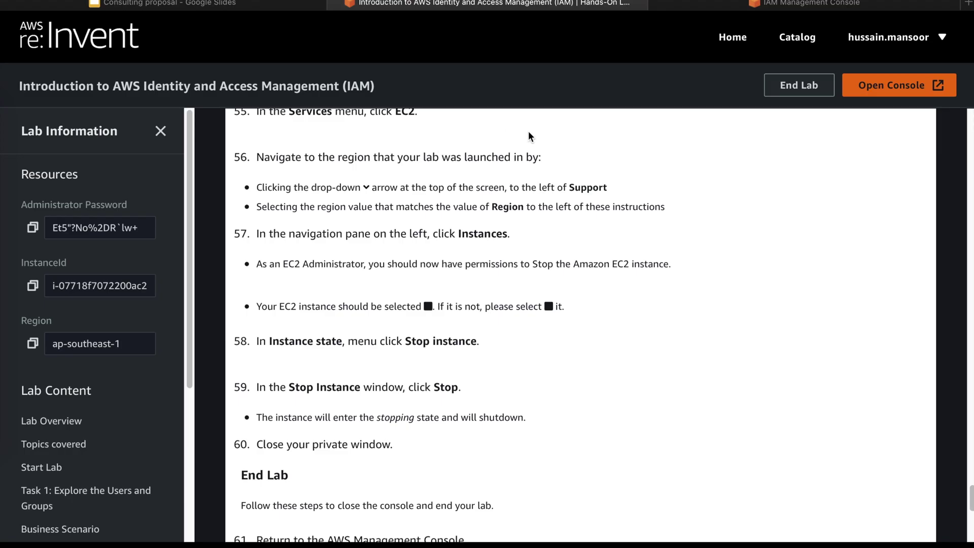
- Open user-2's summary page from the IAM users list and review the lab guide's final steps
{"action": "left_click", "coordinate": [772, 4]}
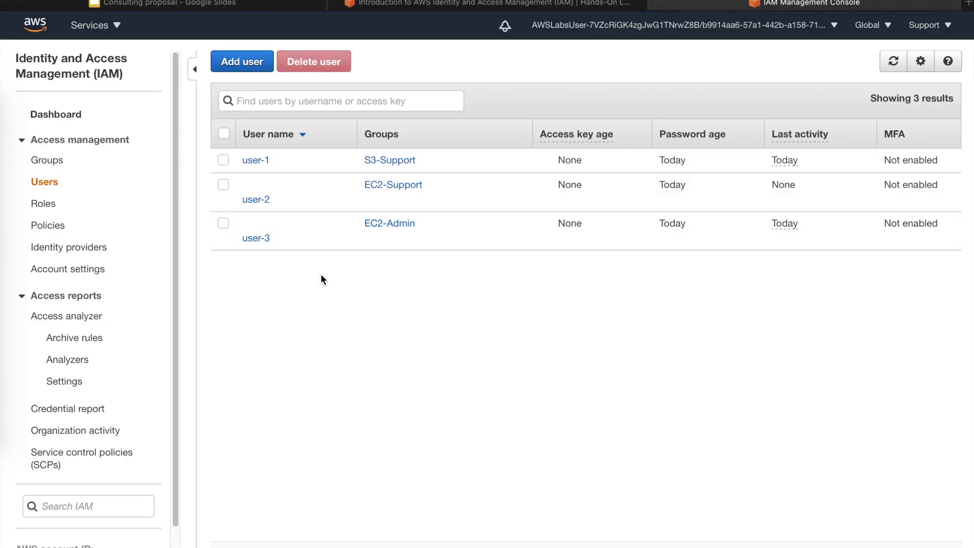
{"action": "left_click", "coordinate": [260, 203]}
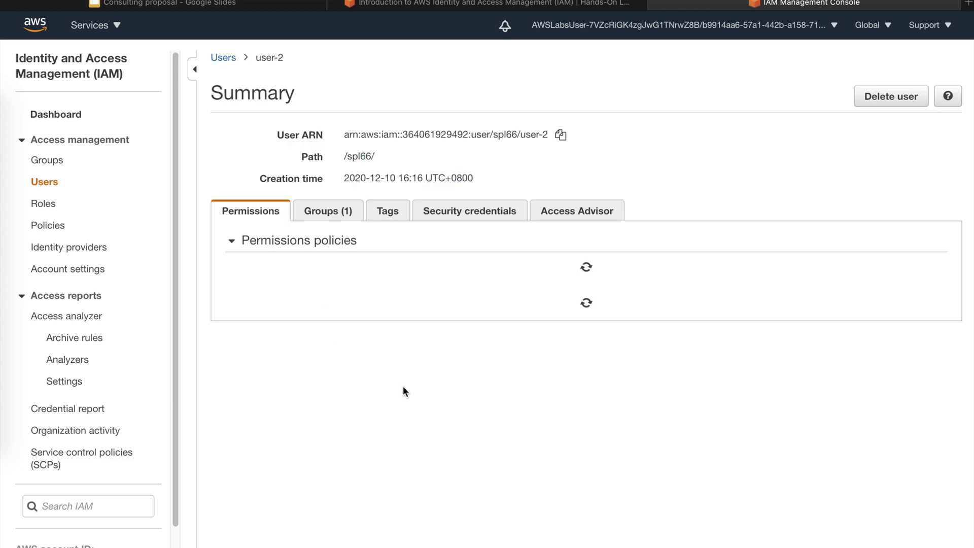
{"action": "left_click", "coordinate": [453, 6]}
{"action": "scroll", "coordinate": [424, 345], "scroll_direction": "down", "scroll_amount": 2}
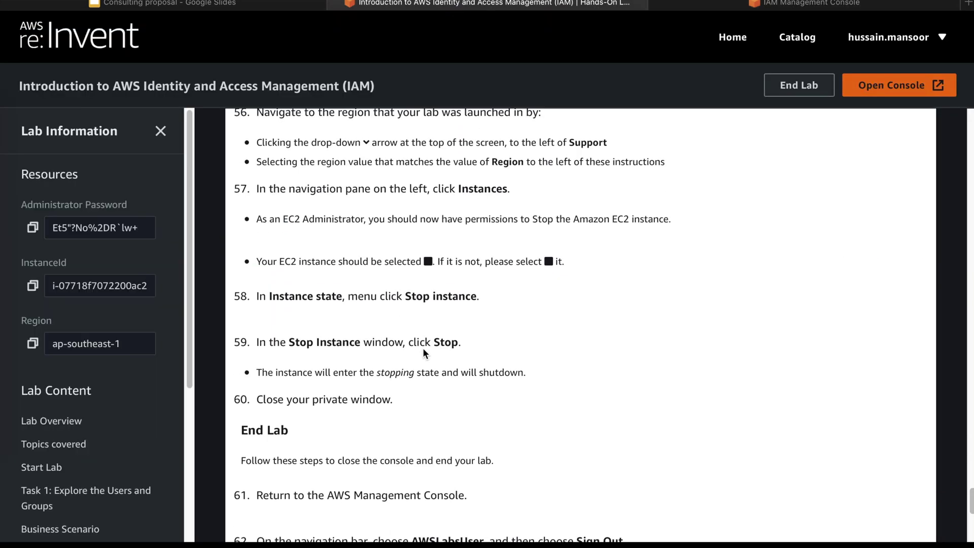
- Start adding permissions to user-2 and compare the group membership, copy-from-existing-user and direct policy attachment options, browsing the available policies
{"action": "left_click", "coordinate": [826, 2]}
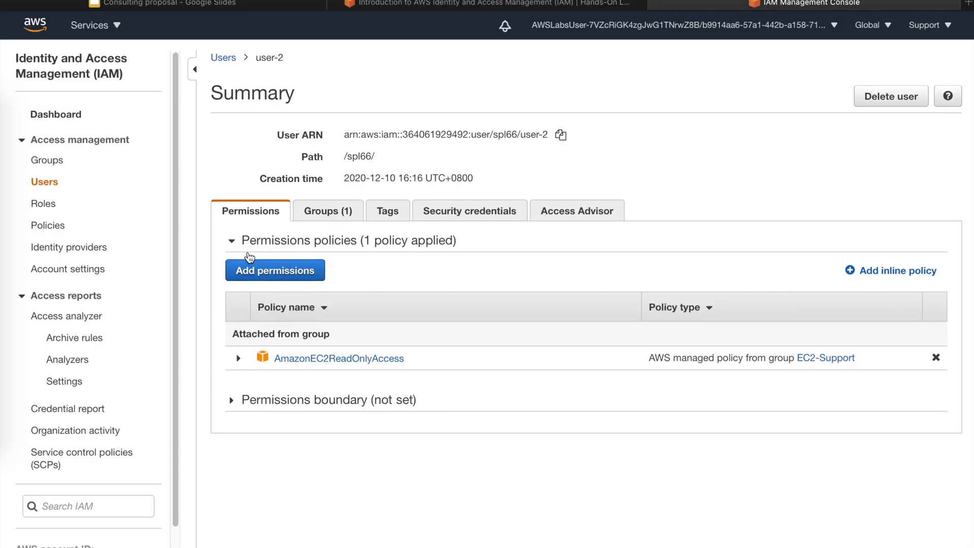
{"action": "left_click", "coordinate": [262, 274]}
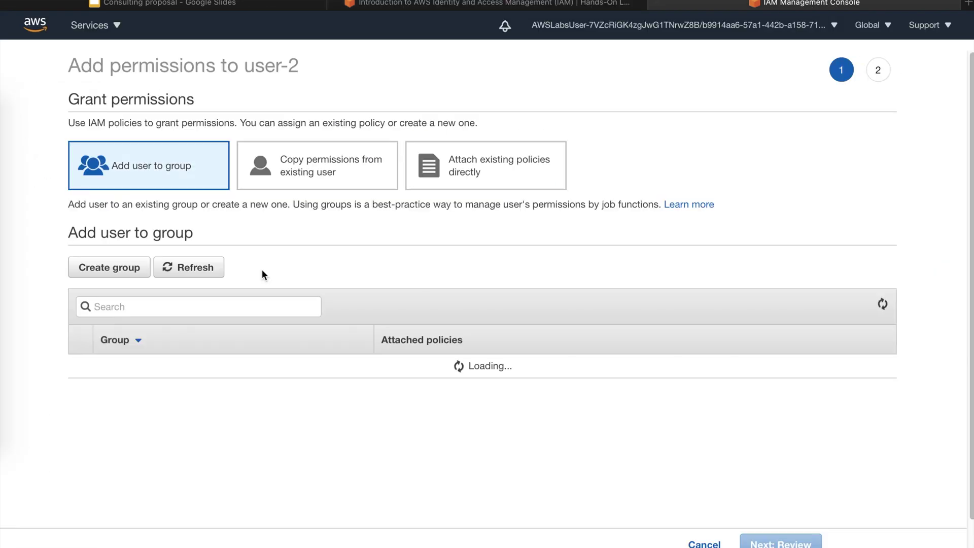
{"action": "left_click", "coordinate": [327, 152]}
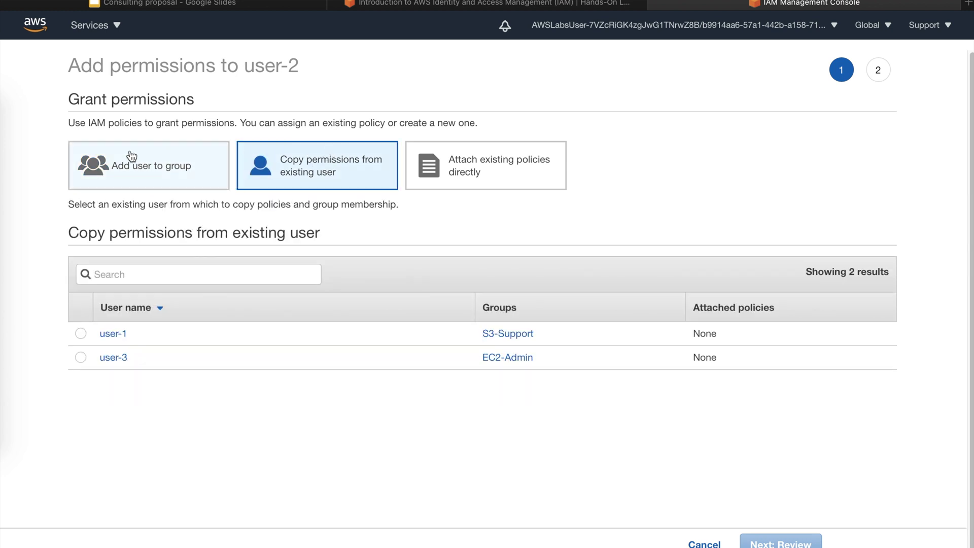
{"action": "left_click", "coordinate": [129, 160]}
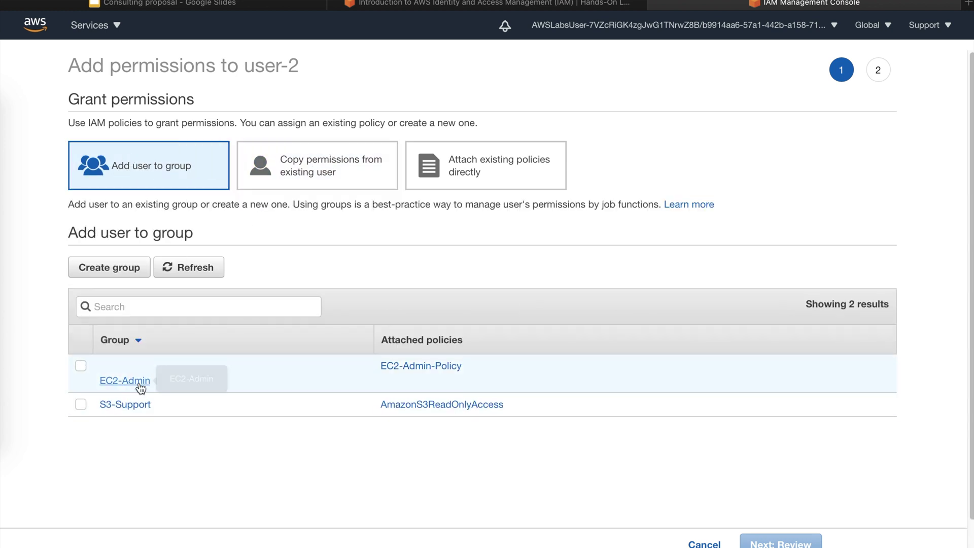
{"action": "left_click", "coordinate": [314, 177]}
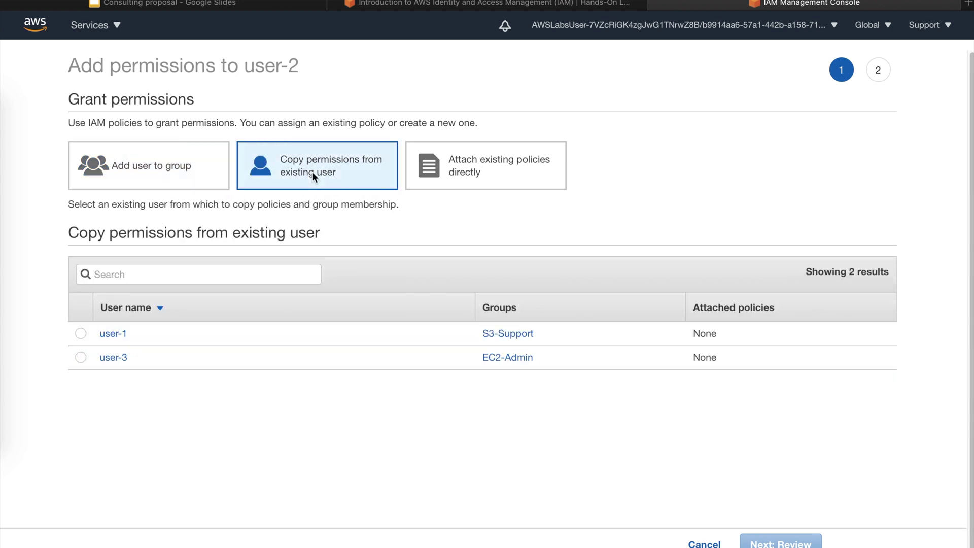
{"action": "left_click", "coordinate": [474, 181]}
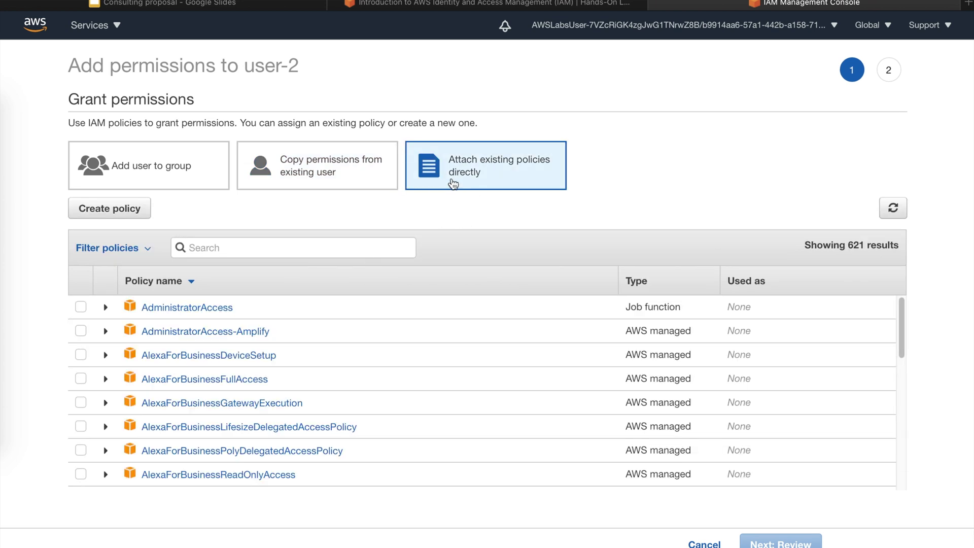
{"action": "scroll", "coordinate": [285, 392], "scroll_direction": "down", "scroll_amount": 15}
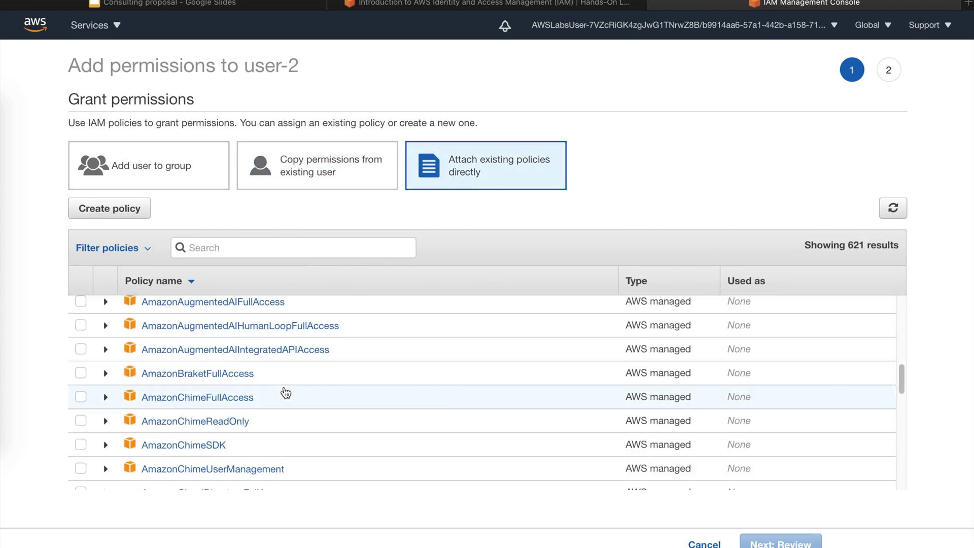
{"action": "scroll", "coordinate": [285, 392], "scroll_direction": "up", "scroll_amount": 8}
{"action": "scroll", "coordinate": [286, 392], "scroll_direction": "up", "scroll_amount": 7}
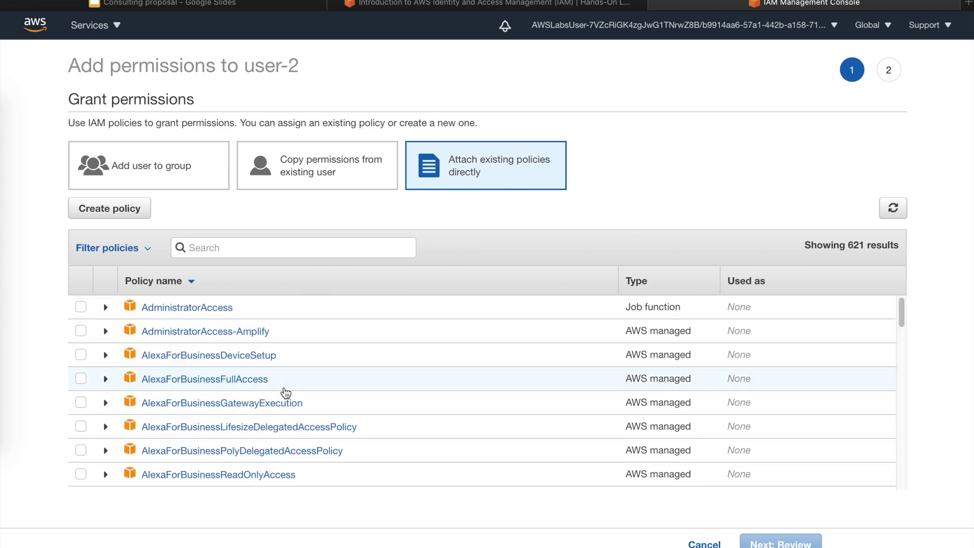
- Filter the policies by "ec2" and try to attach AmazonEC2FullAccess directly to user-2
{"action": "left_click", "coordinate": [264, 244]}
{"action": "type", "text": "ec"}
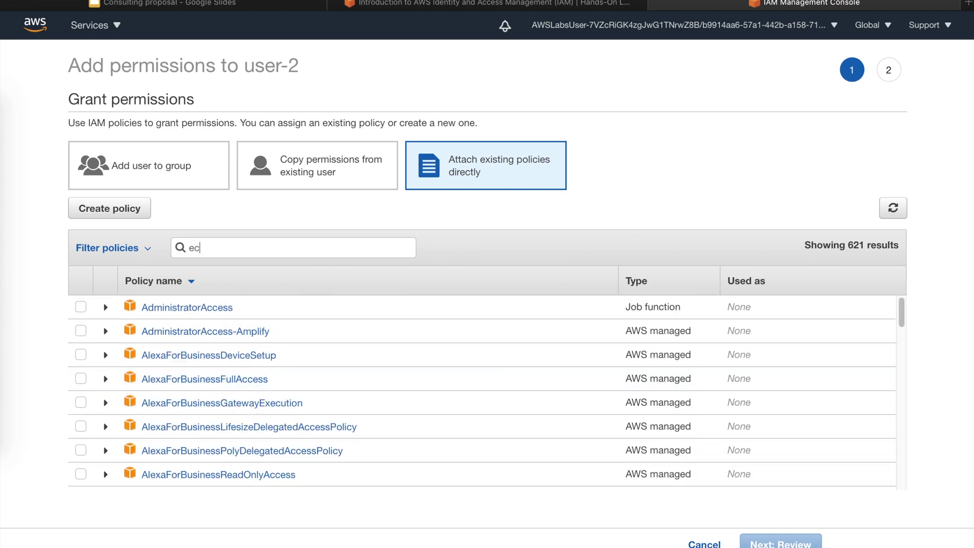
{"action": "type", "text": "2"}
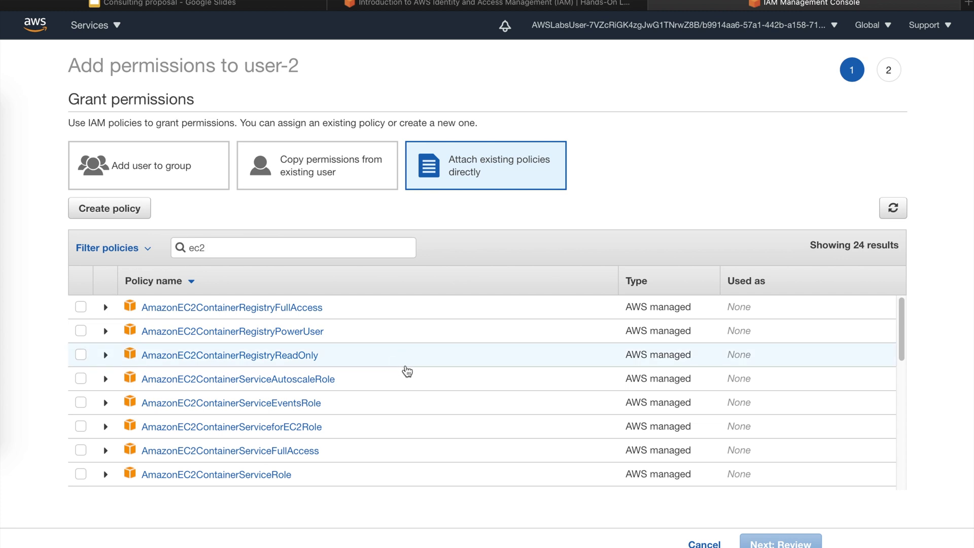
{"action": "scroll", "coordinate": [408, 372], "scroll_direction": "down", "scroll_amount": 2}
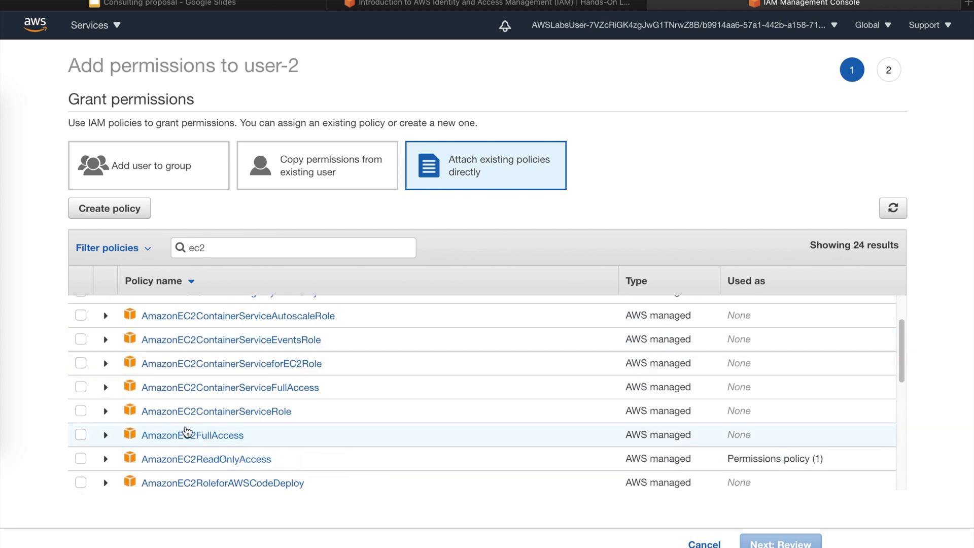
{"action": "left_click", "coordinate": [81, 435]}
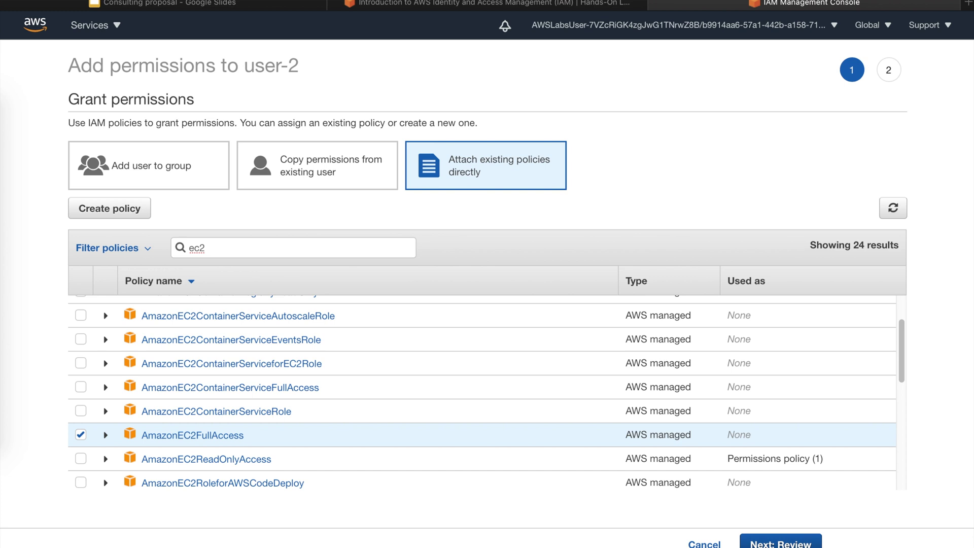
{"action": "left_click", "coordinate": [781, 543]}
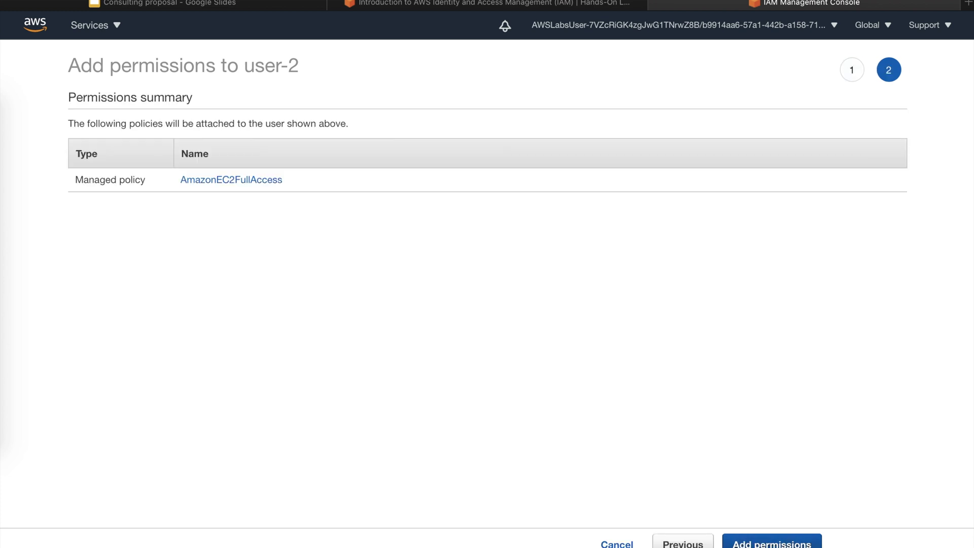
{"action": "left_click", "coordinate": [772, 543]}
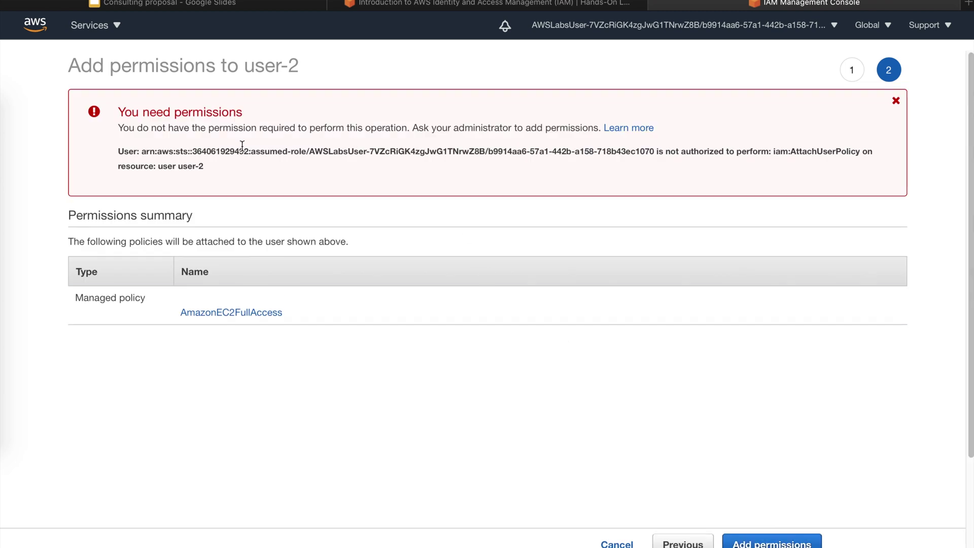
- Examine the heading and named IAM action in the policy attachment's error message, and return to the lab guide's End Lab and Conclusion sections
{"action": "left_click_drag", "start_coordinate": [115, 117], "coordinate": [263, 114]}
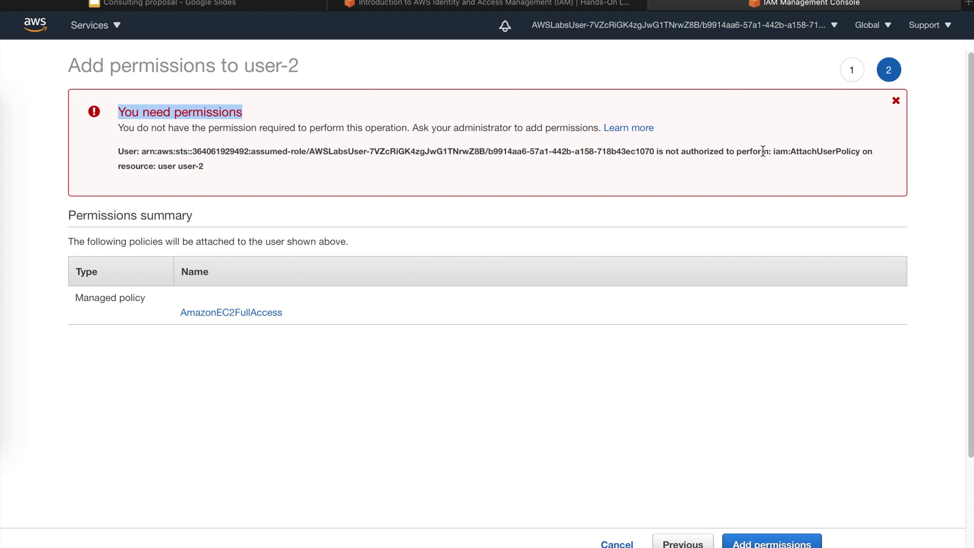
{"action": "left_click_drag", "start_coordinate": [775, 151], "coordinate": [860, 156]}
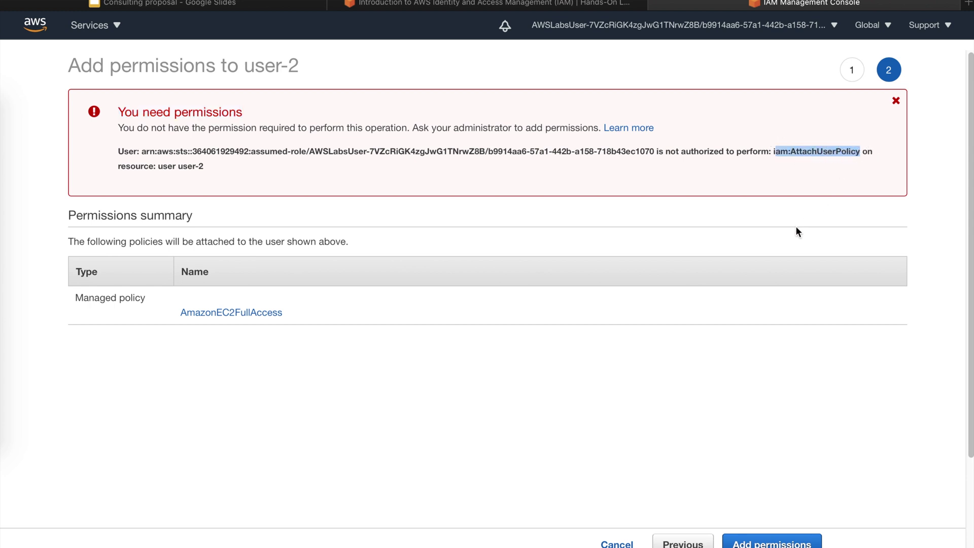
{"action": "double_click", "coordinate": [833, 151]}
{"action": "left_click", "coordinate": [823, 177]}
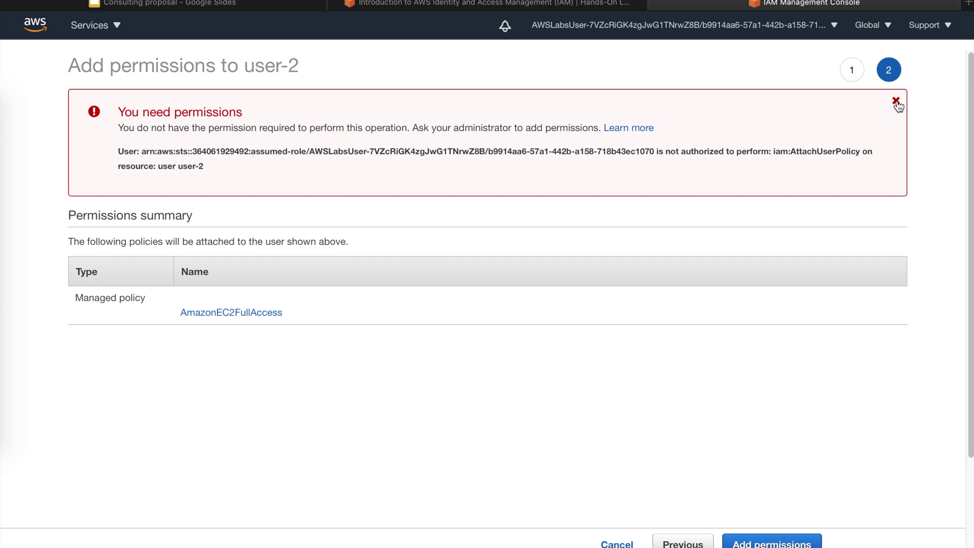
{"action": "key", "text": "ctrl+shift+Tab"}
{"action": "scroll", "coordinate": [687, 302], "scroll_direction": "down", "scroll_amount": 1}
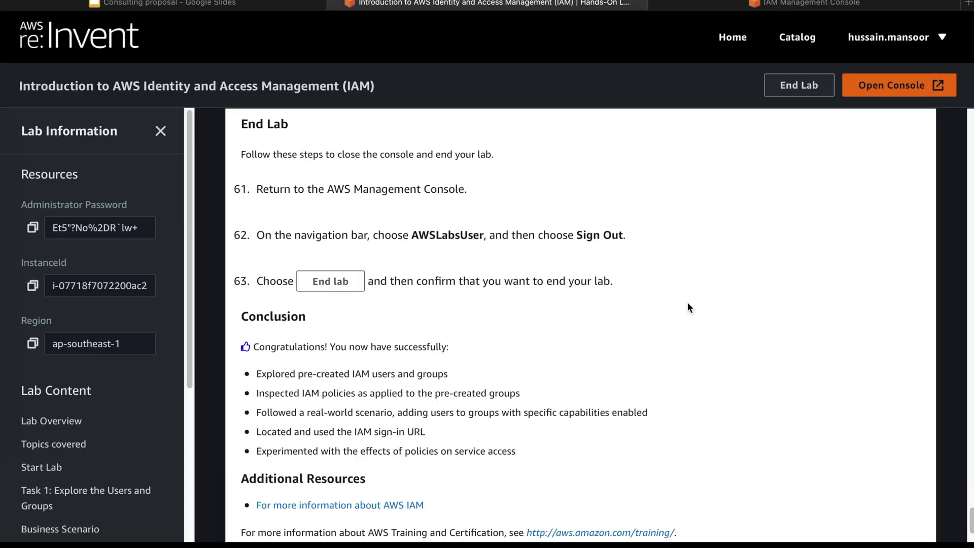